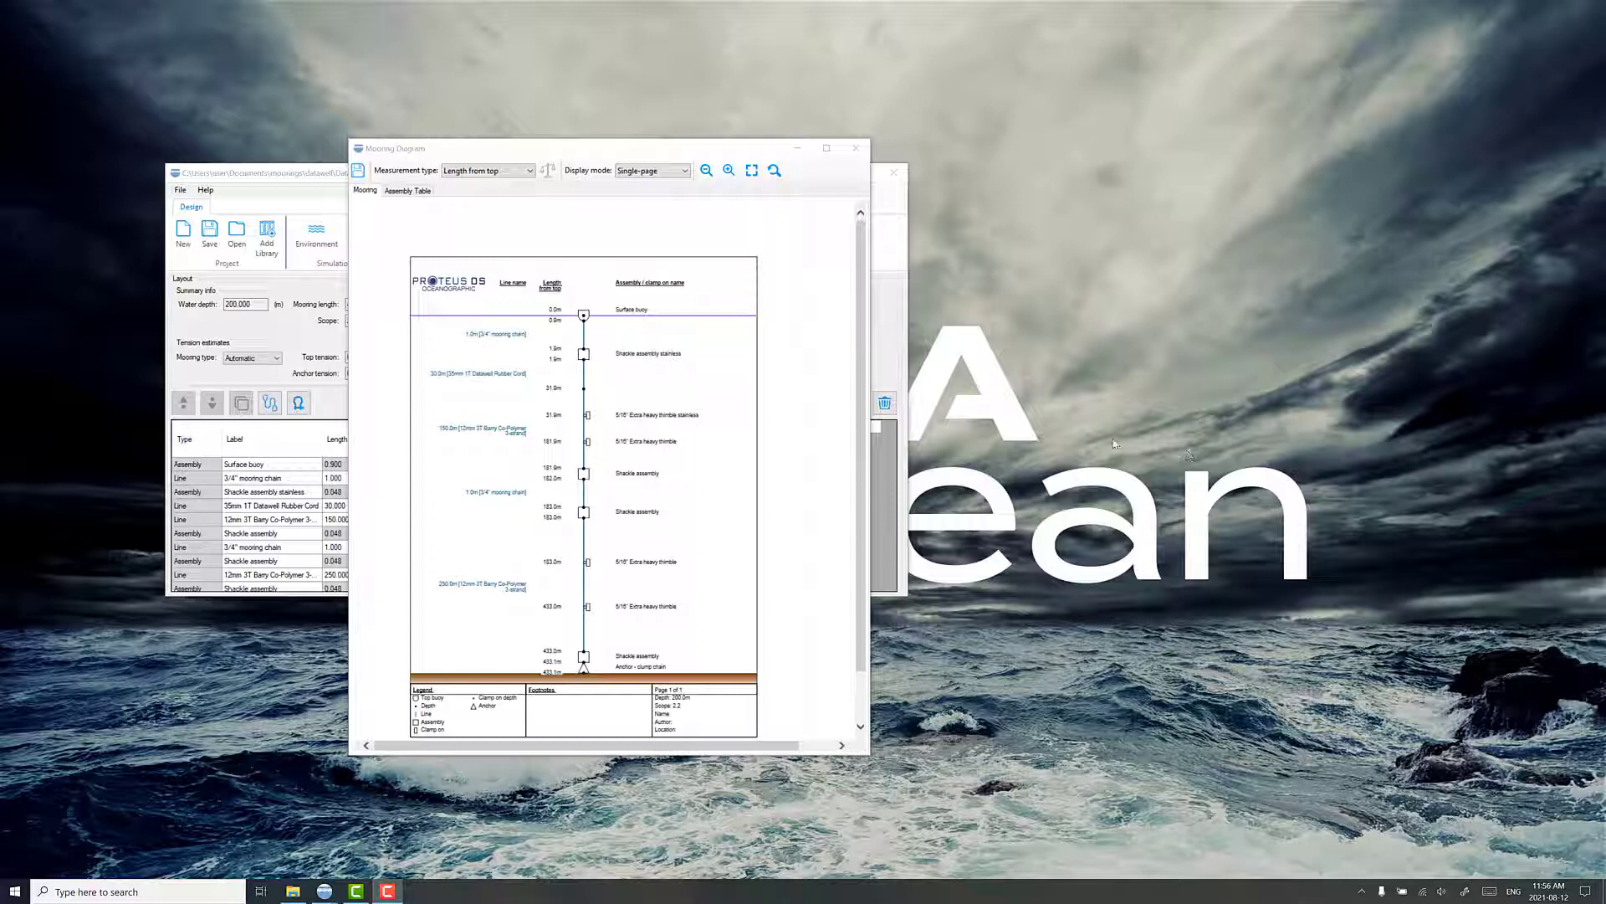
# Close the mooring diagram and open the dynamic.PDSi project from the dynamic-waveseed1 folder in the simulation toolbox
pyautogui.moveTo(709, 150); pyautogui.dragTo(985, 140)
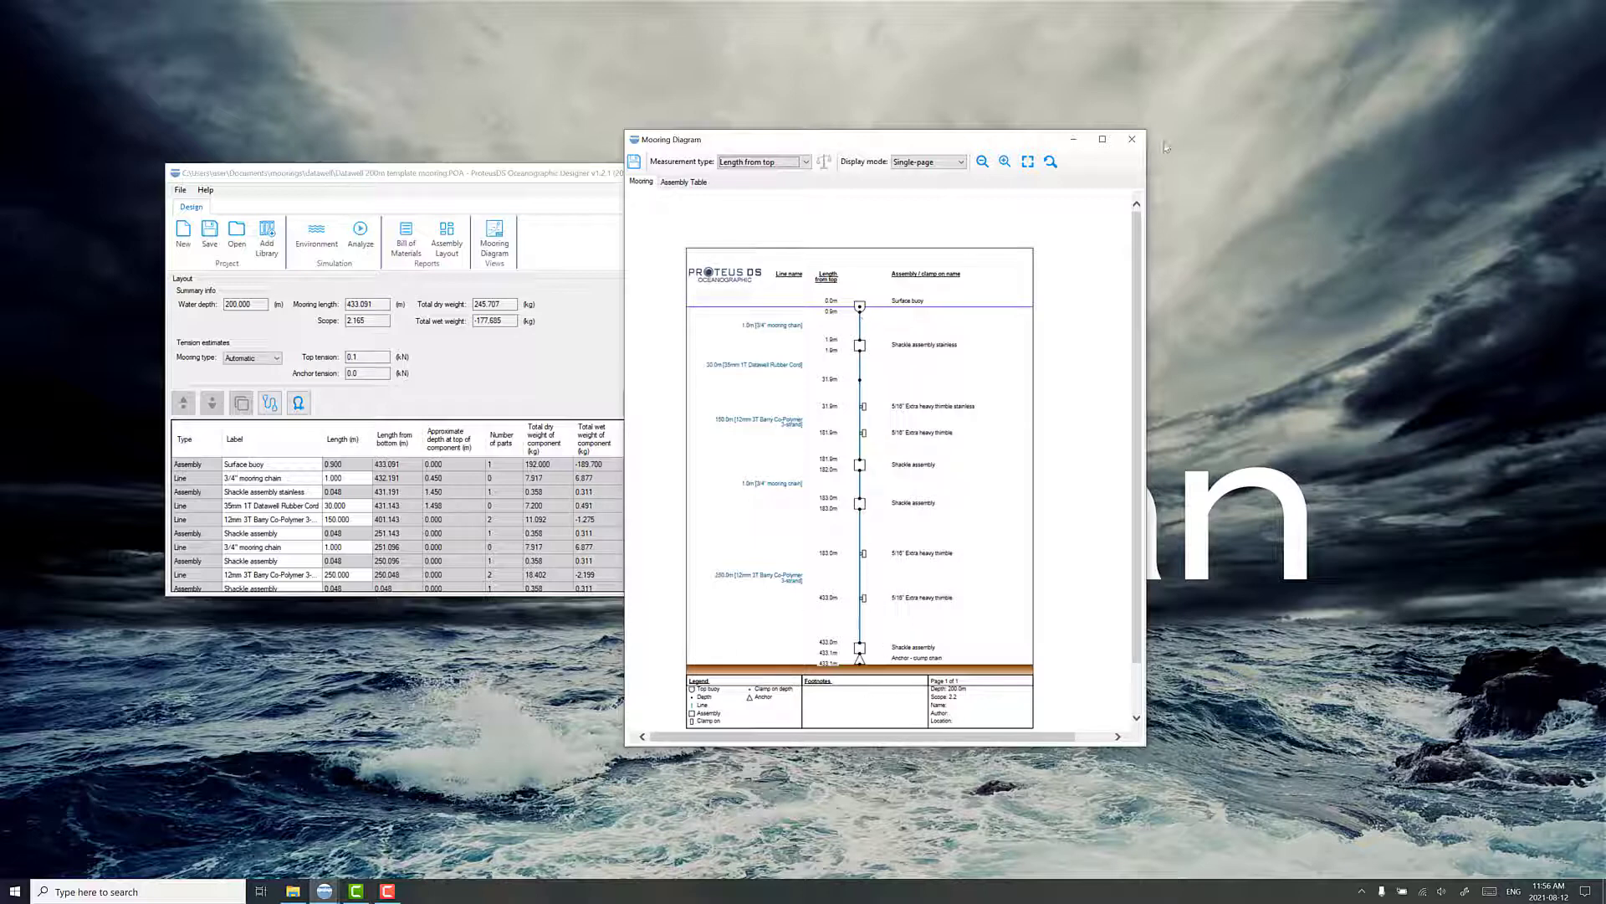
pyautogui.click(1132, 139)
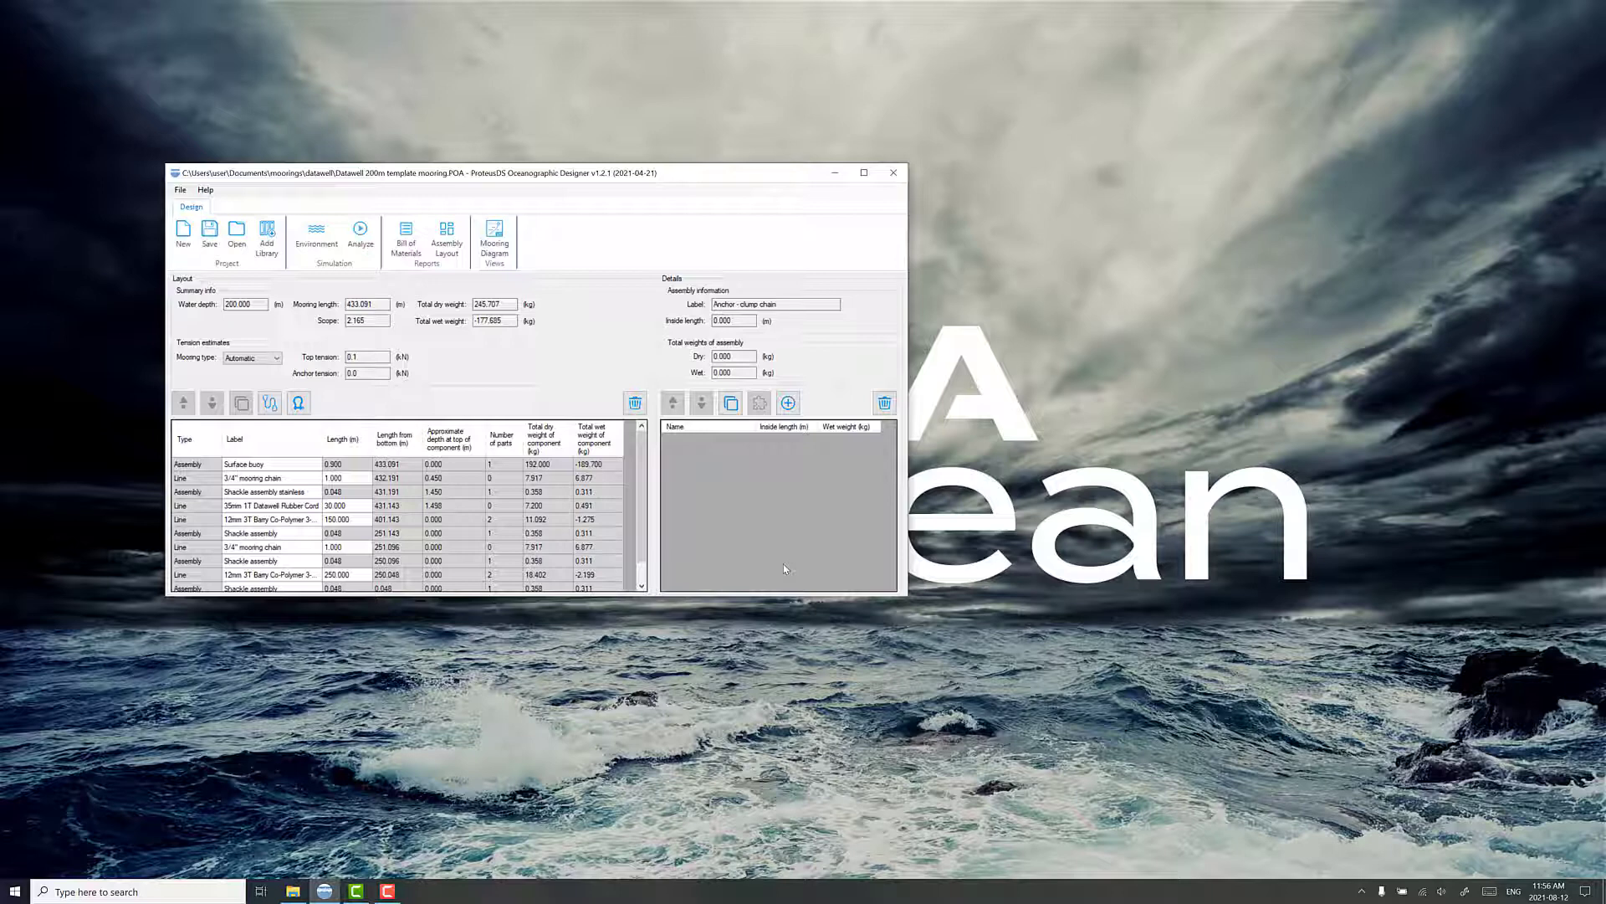
pyautogui.moveTo(293, 892)
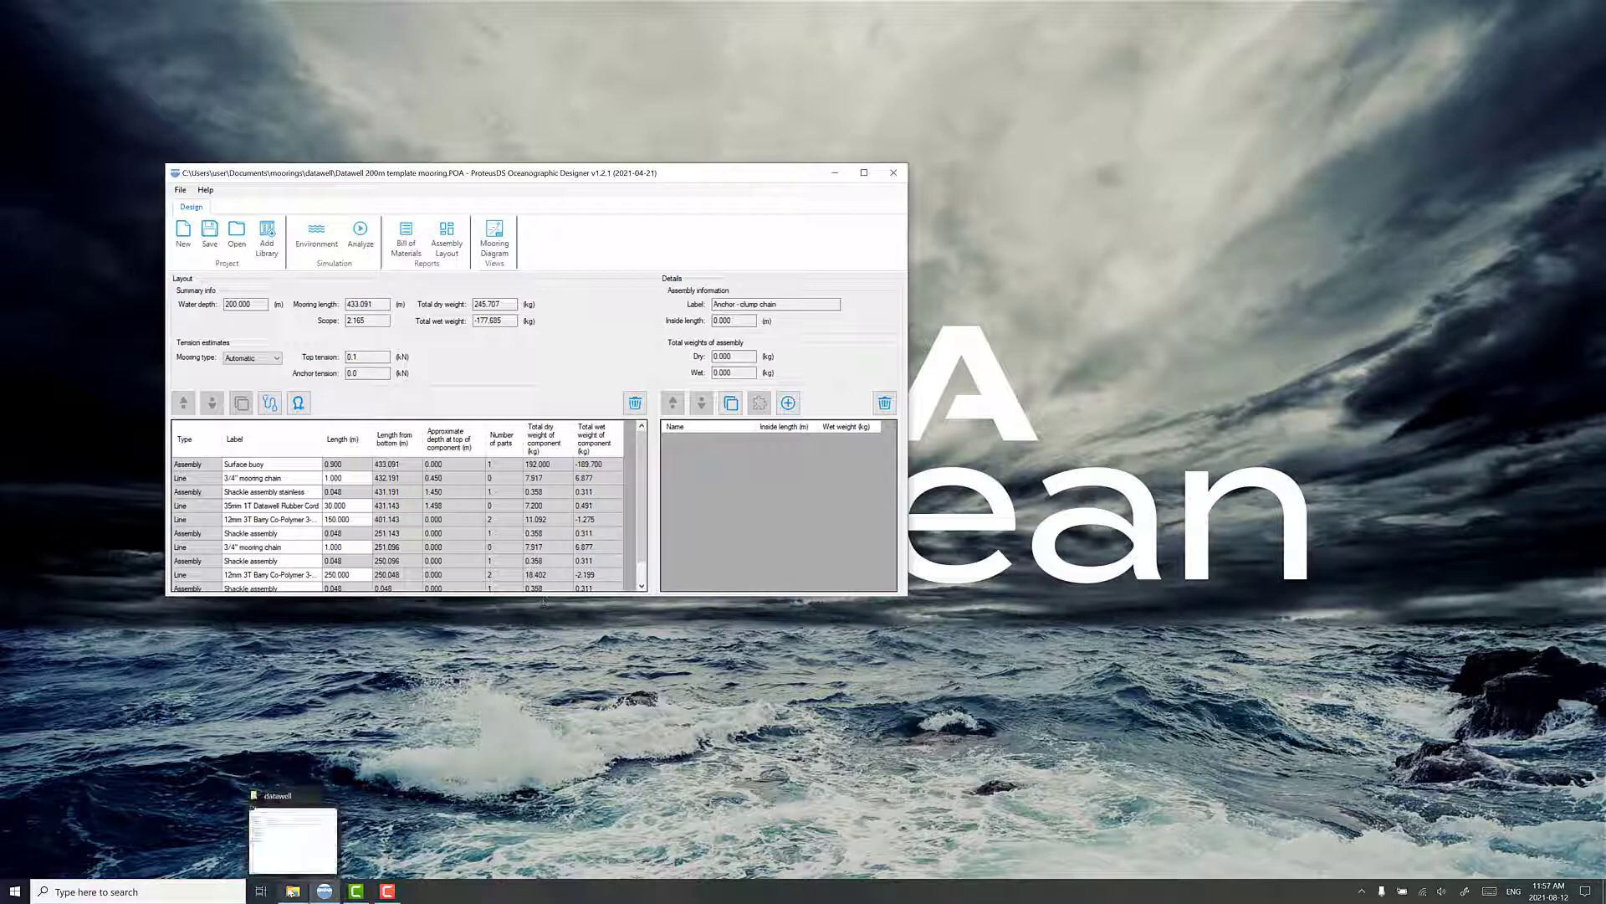
pyautogui.click(293, 837)
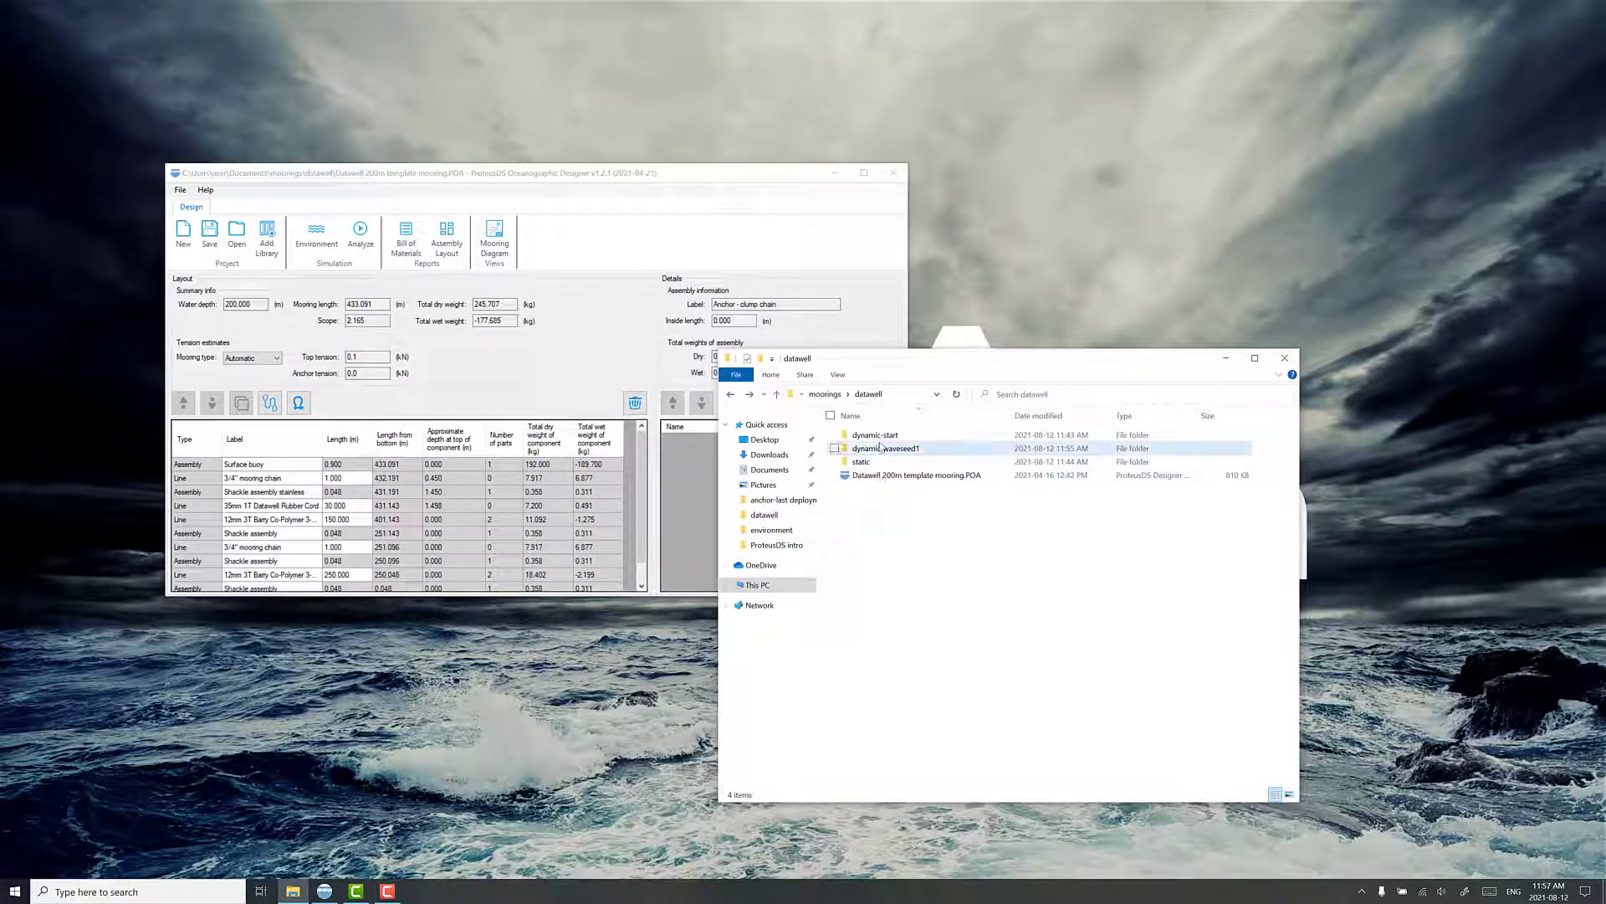
pyautogui.doubleClick(880, 448)
pyautogui.click(874, 434)
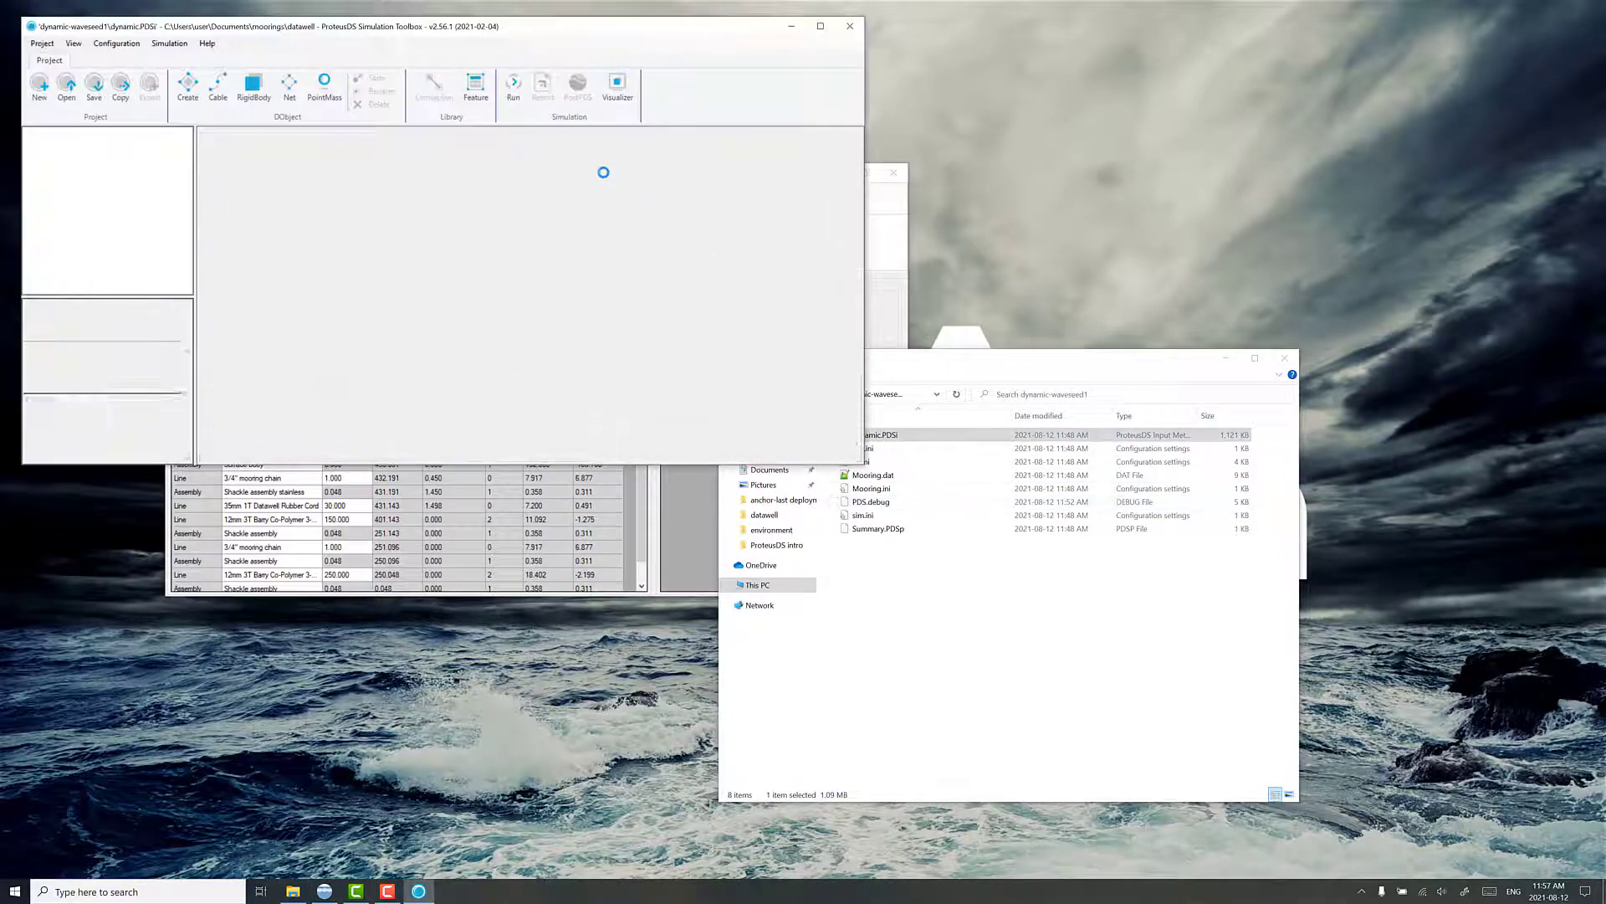
pyautogui.moveTo(535, 59); pyautogui.dragTo(826, 194)
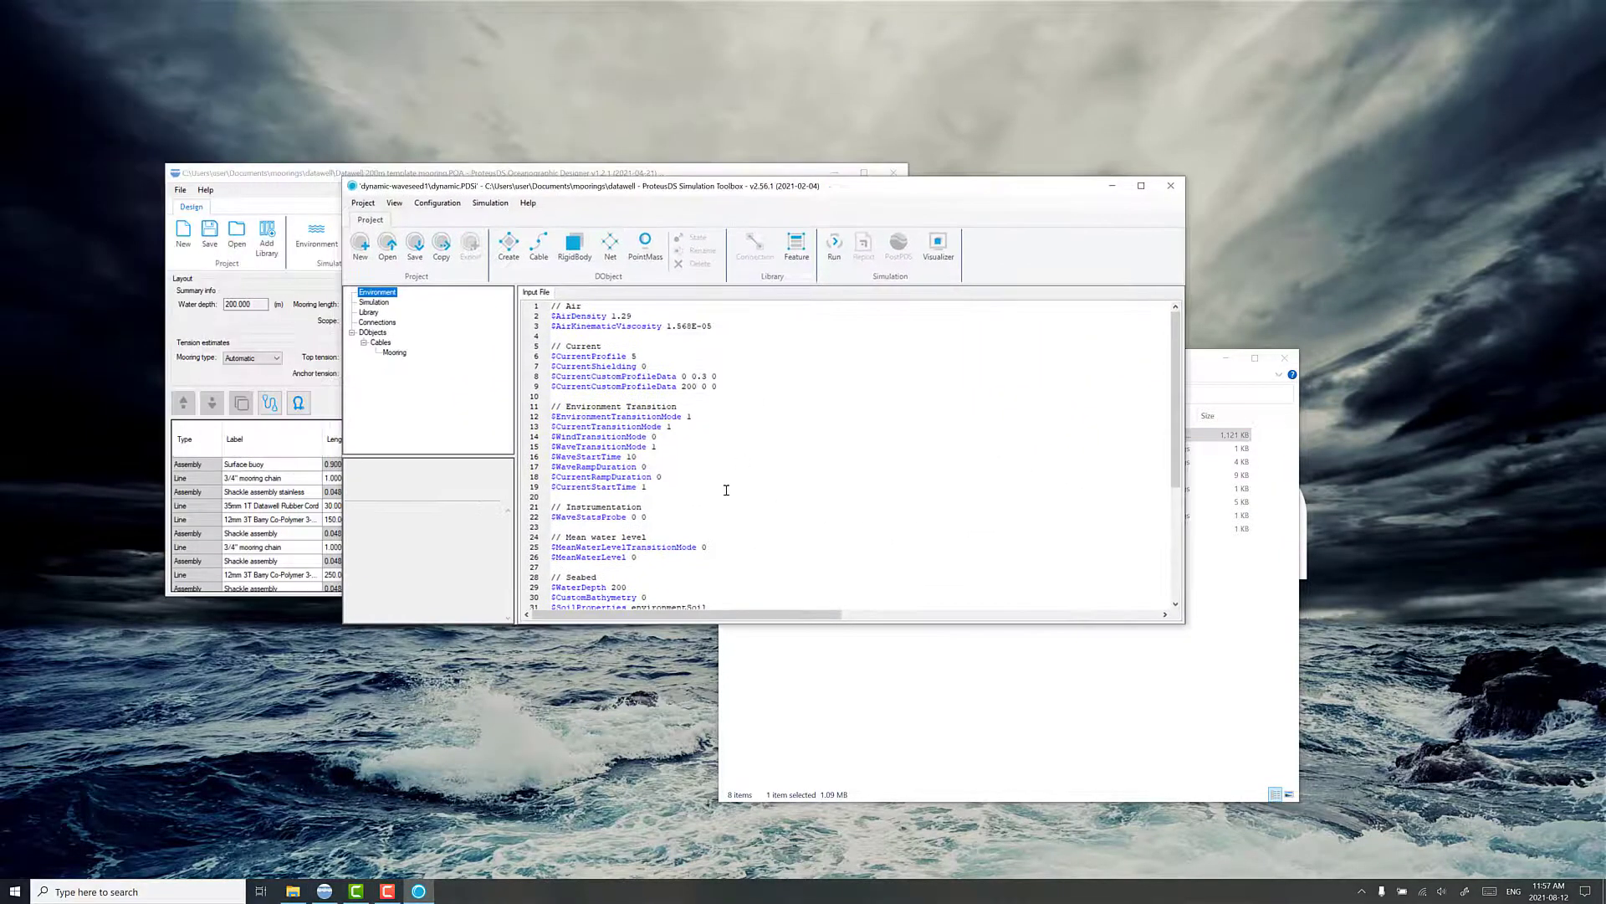
# Review the wave type, height, period and seed parameters in the environment input file, and close the project
pyautogui.scroll(-6, 695, 536)
pyautogui.click(629, 509)
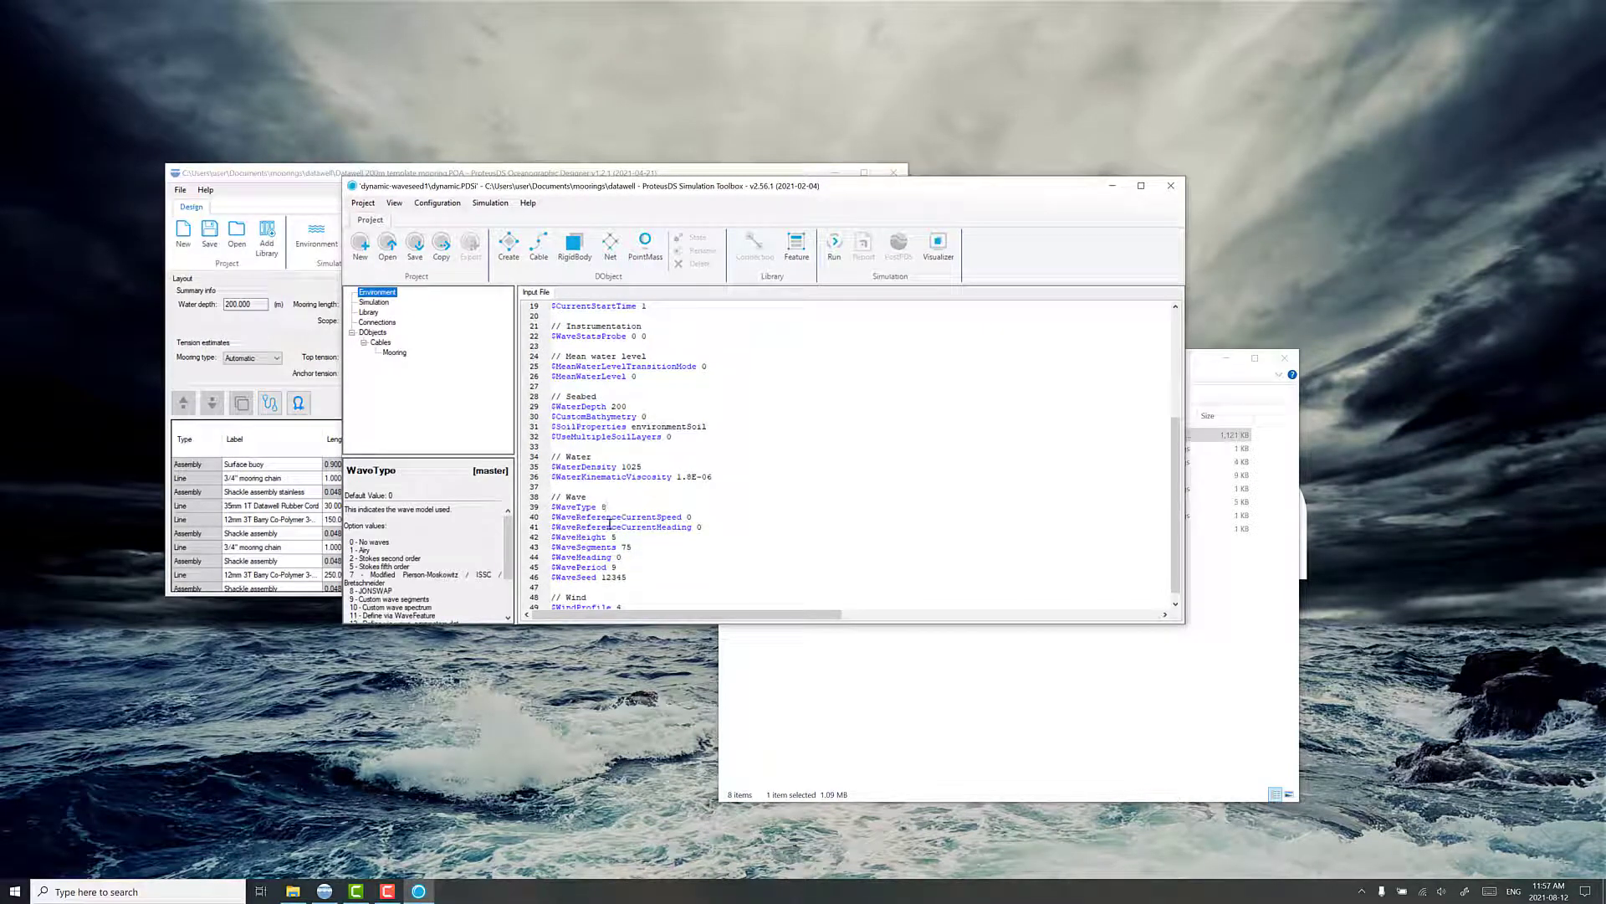
pyautogui.doubleClick(617, 537)
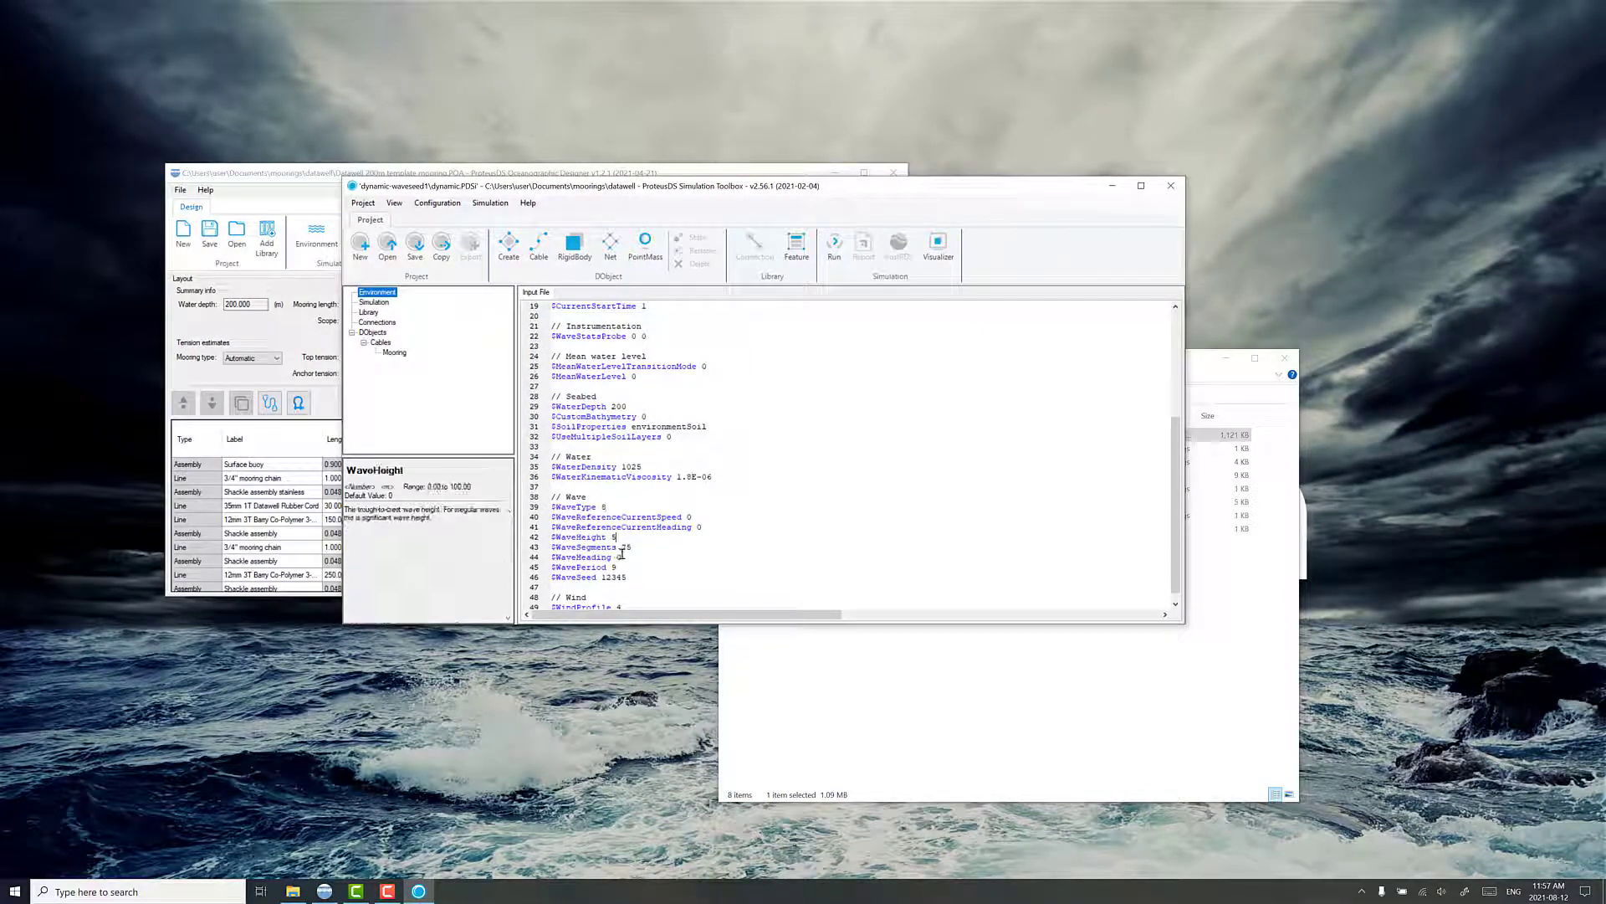
pyautogui.doubleClick(616, 568)
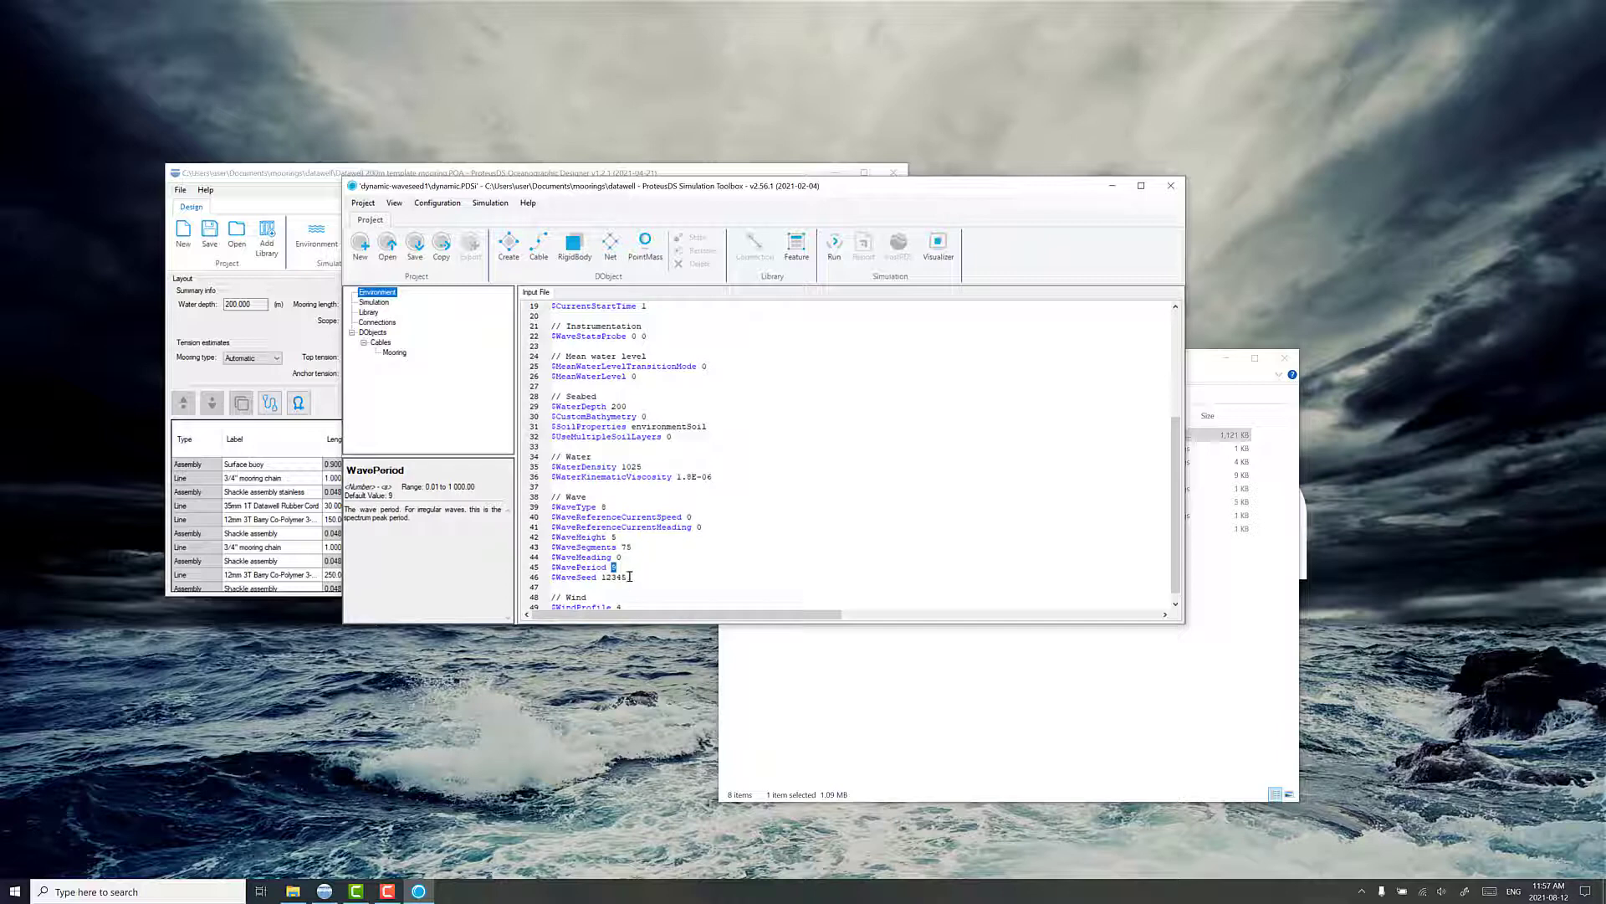
pyautogui.doubleClick(629, 577)
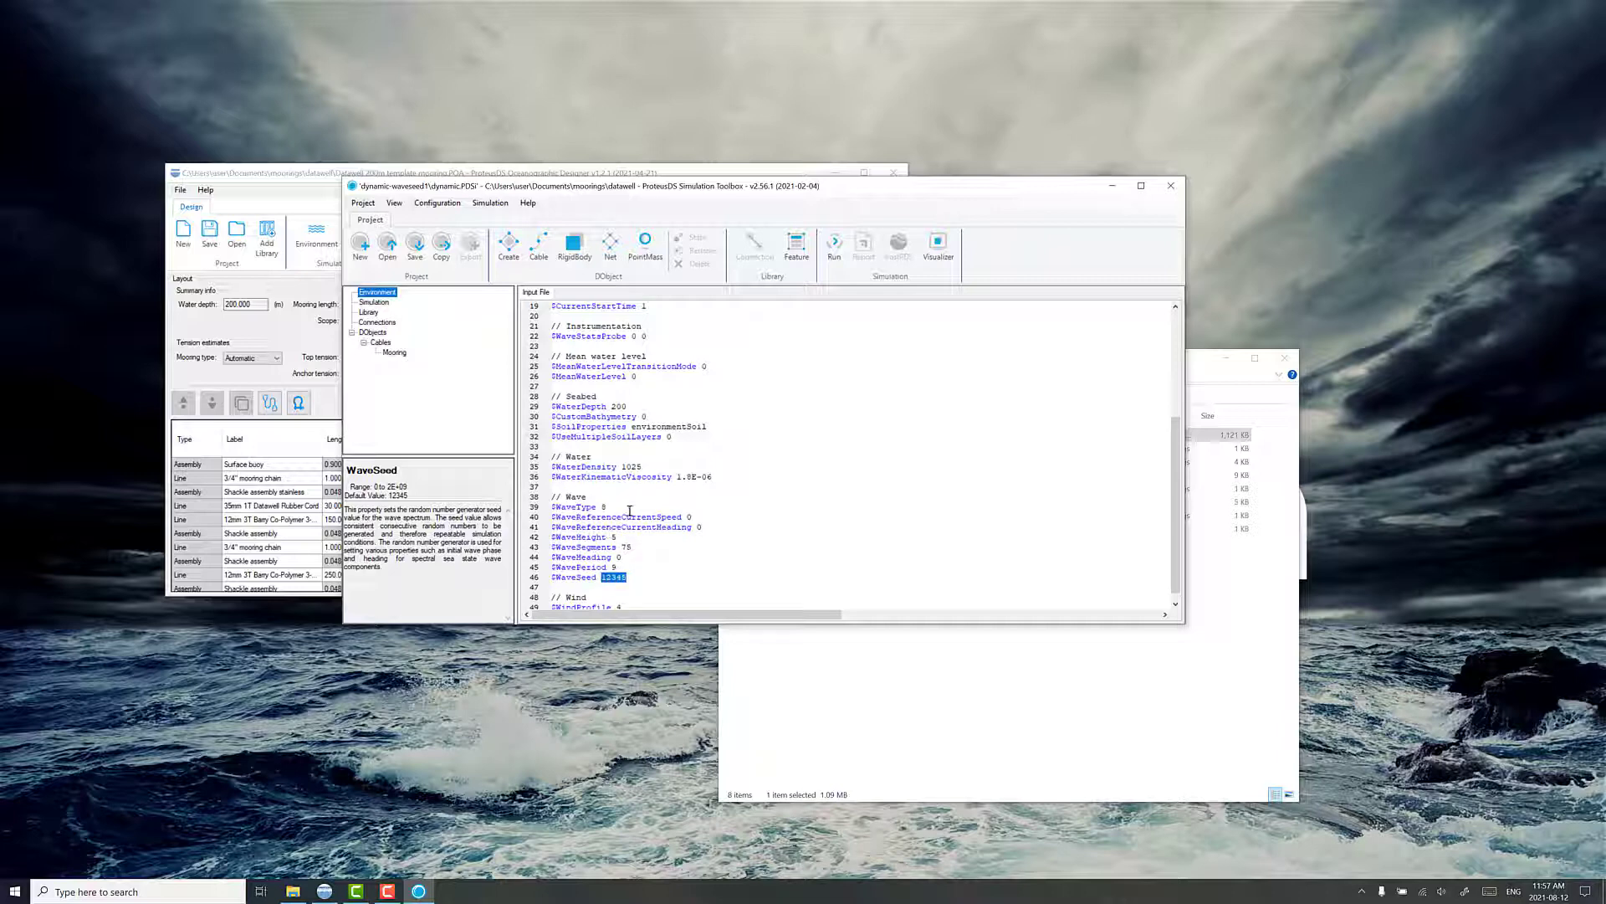
pyautogui.click(1172, 187)
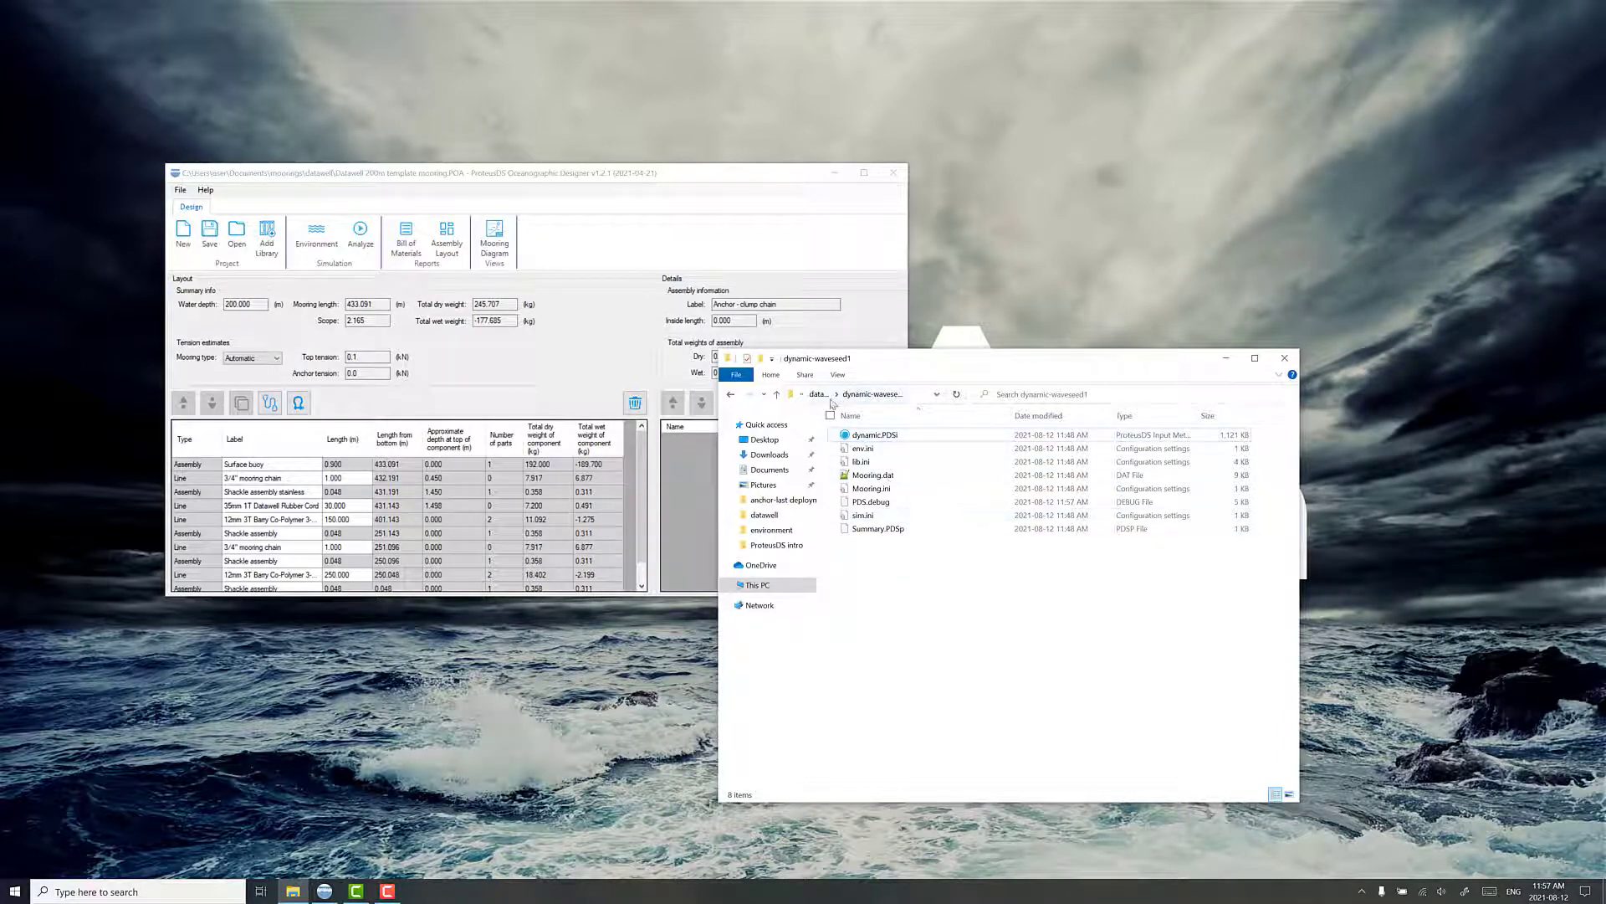
# Make two copies of the dynamic-waveseed1 folder inside the datawell folder
pyautogui.click(825, 396)
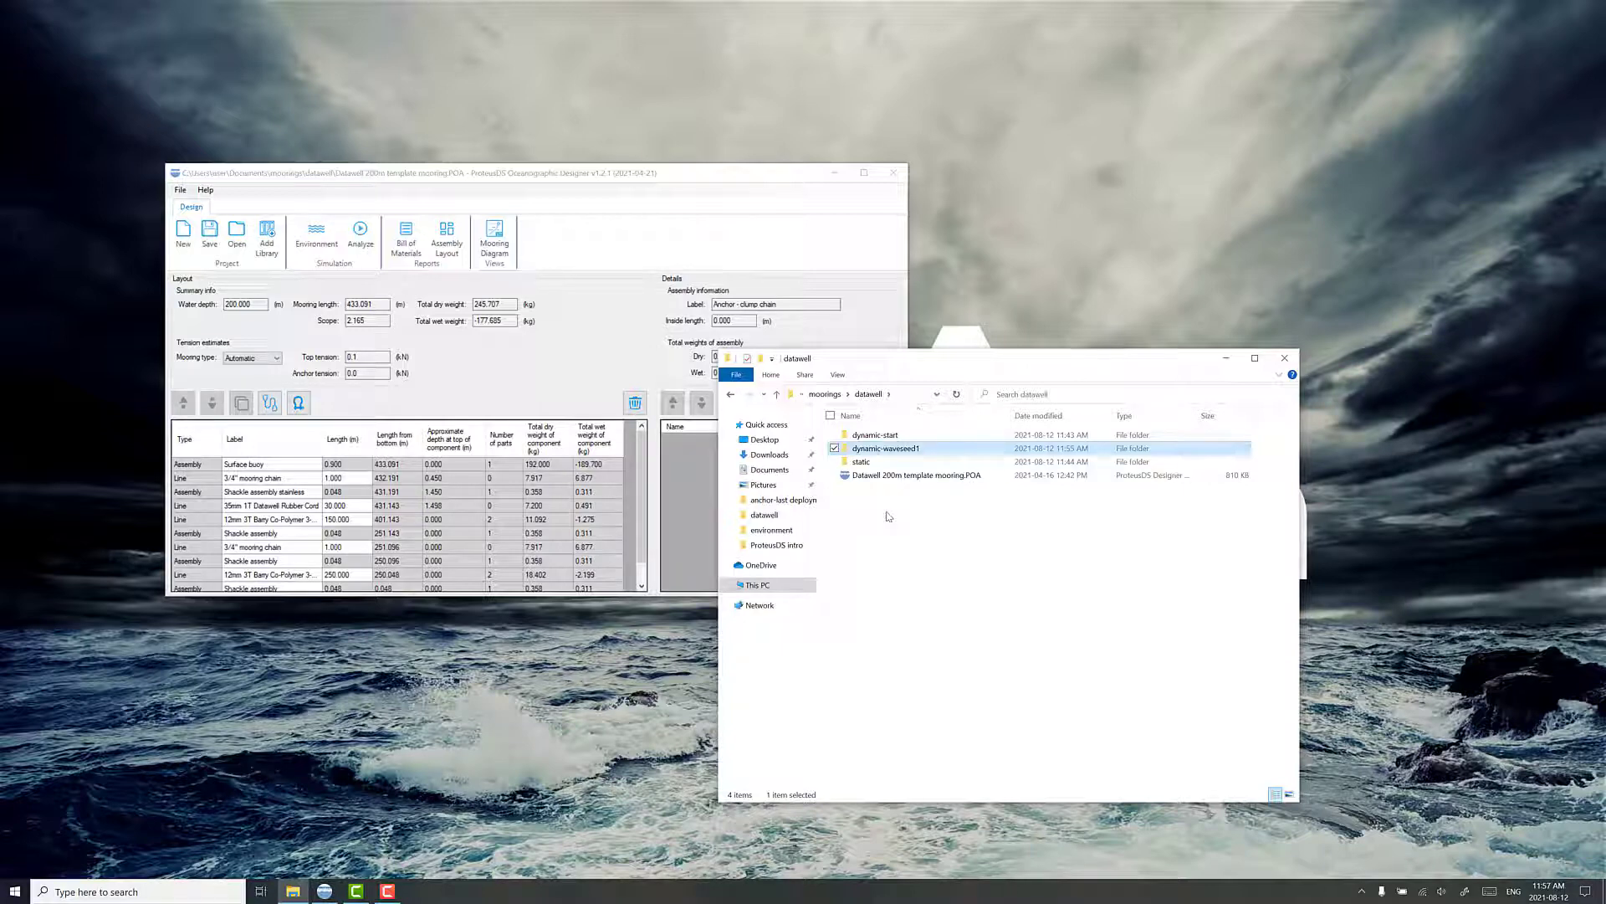
pyautogui.click(888, 516)
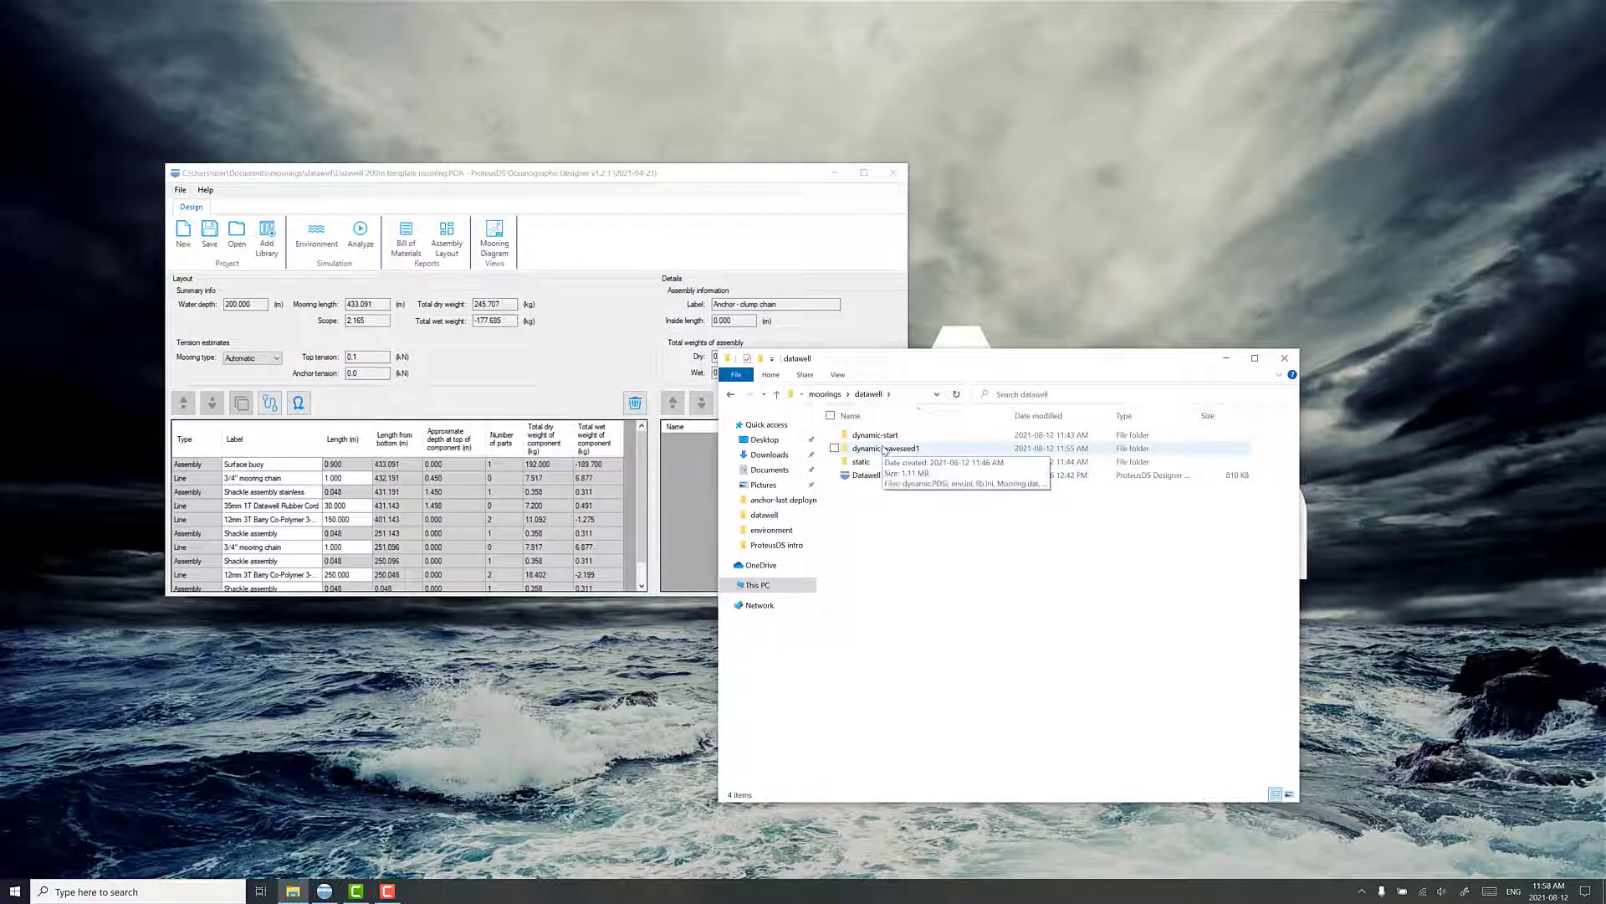
pyautogui.doubleClick(885, 449)
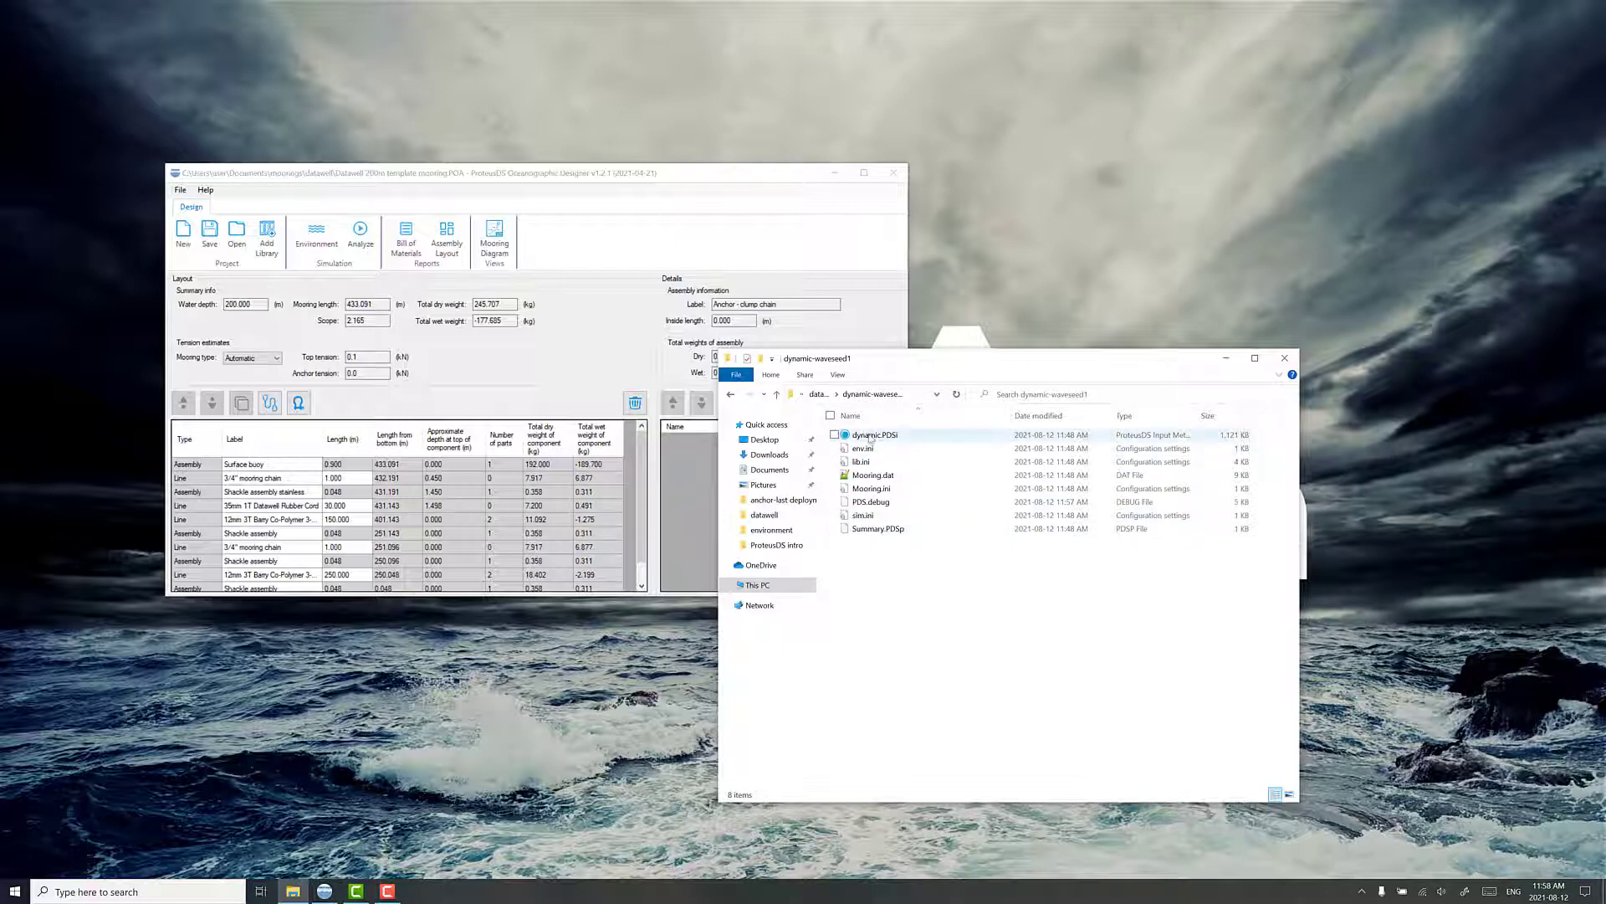
pyautogui.hotkey('alt', 'Left')
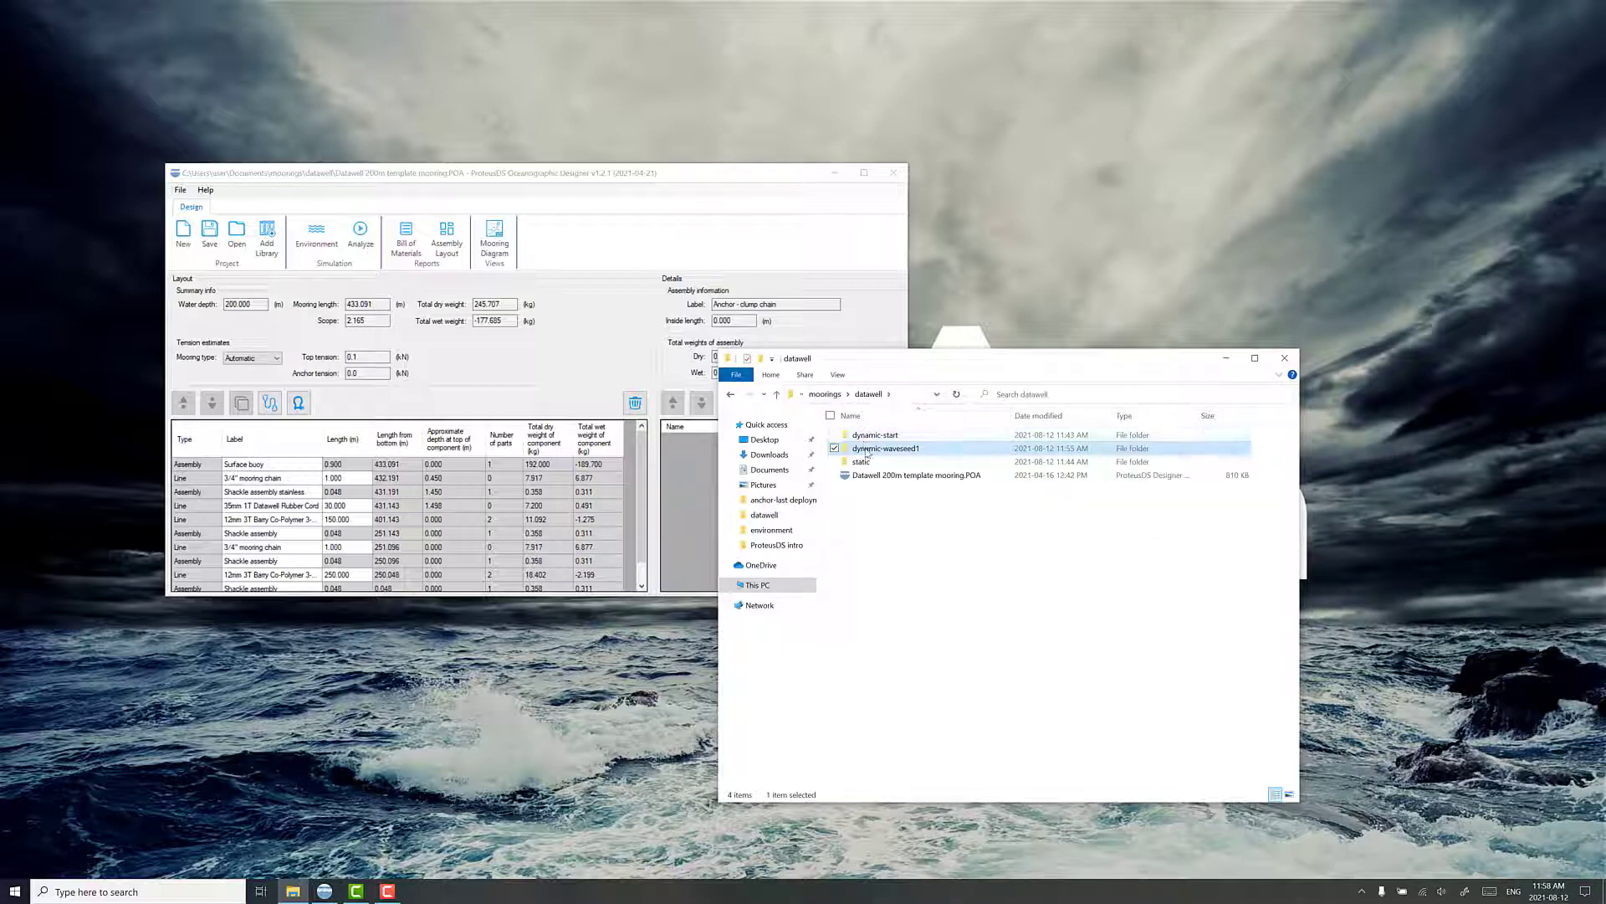
pyautogui.rightClick(866, 452)
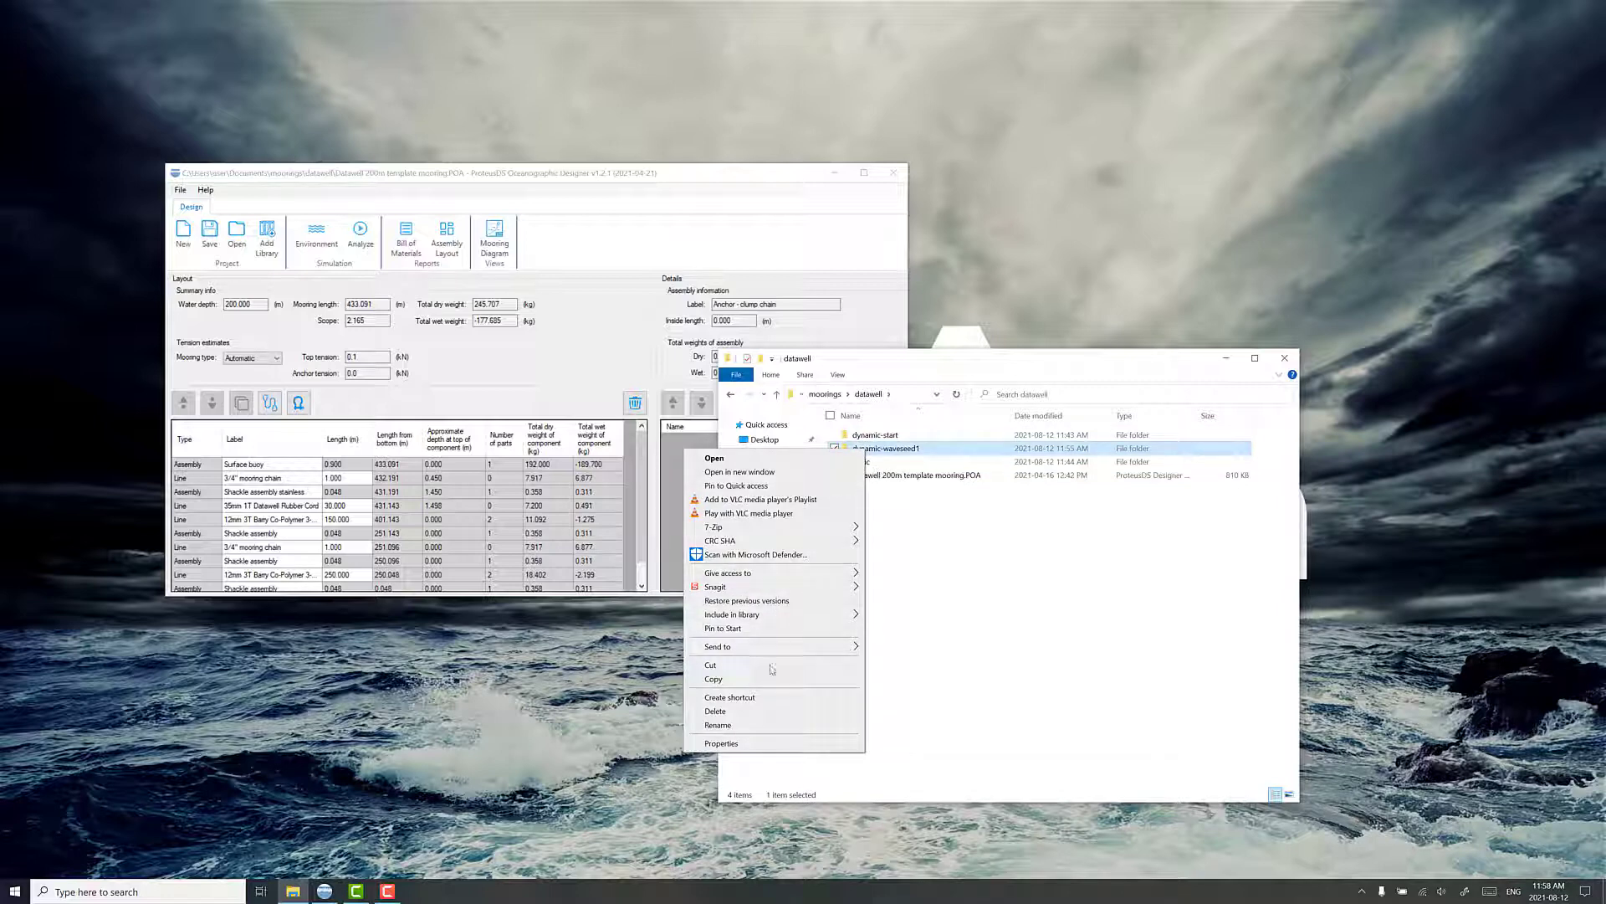
pyautogui.click(771, 678)
pyautogui.click(875, 546)
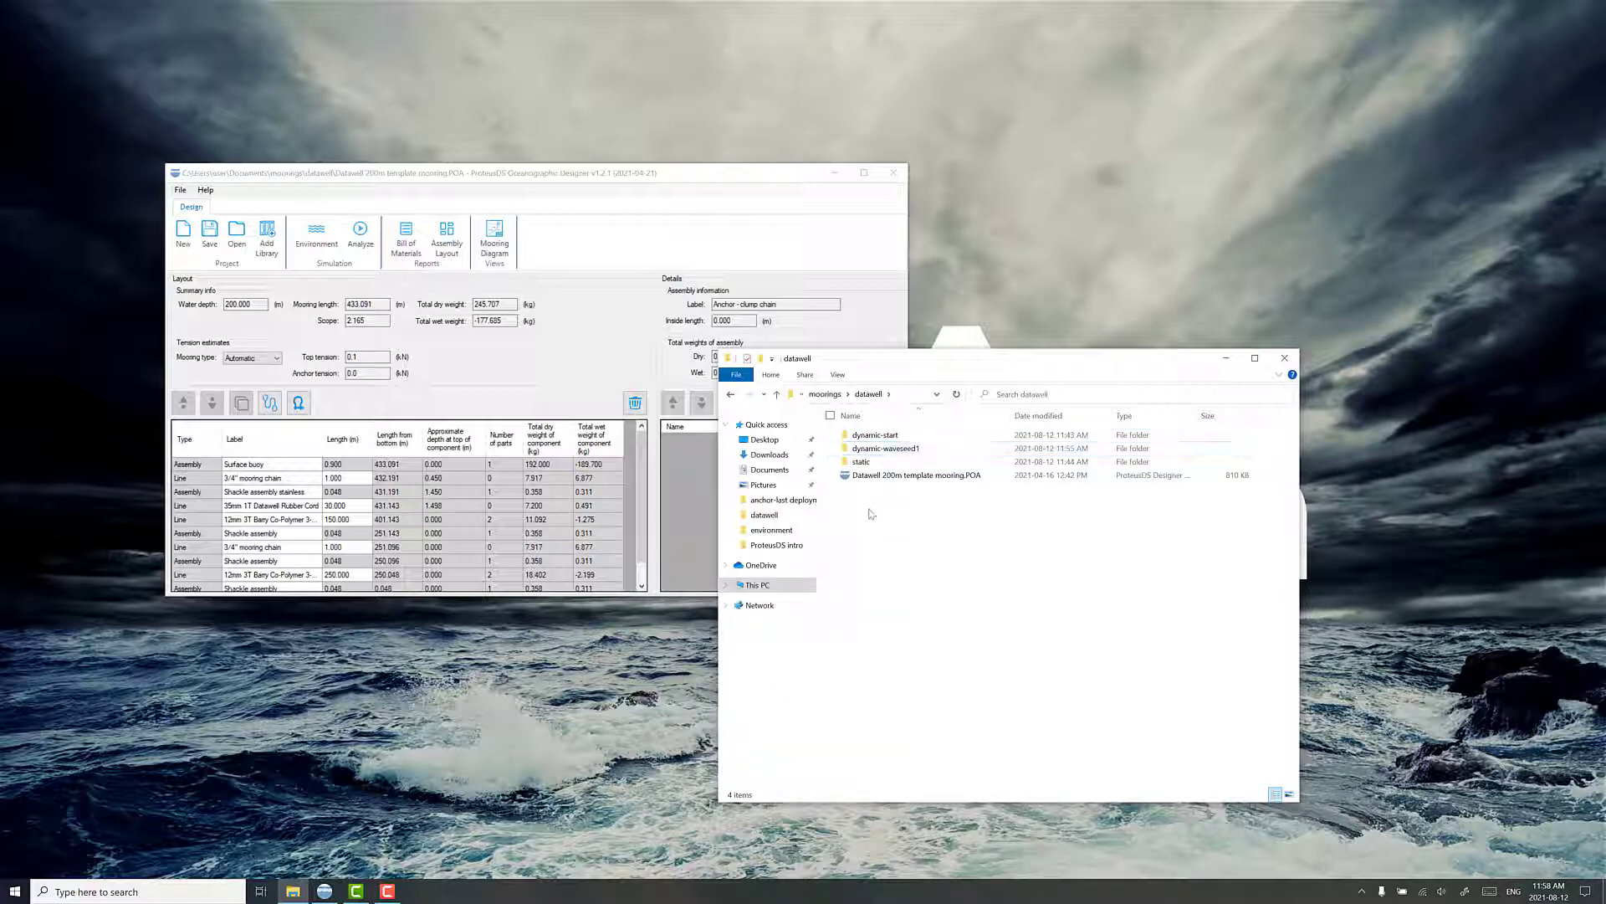
pyautogui.rightClick(870, 513)
pyautogui.click(768, 600)
pyautogui.rightClick(885, 579)
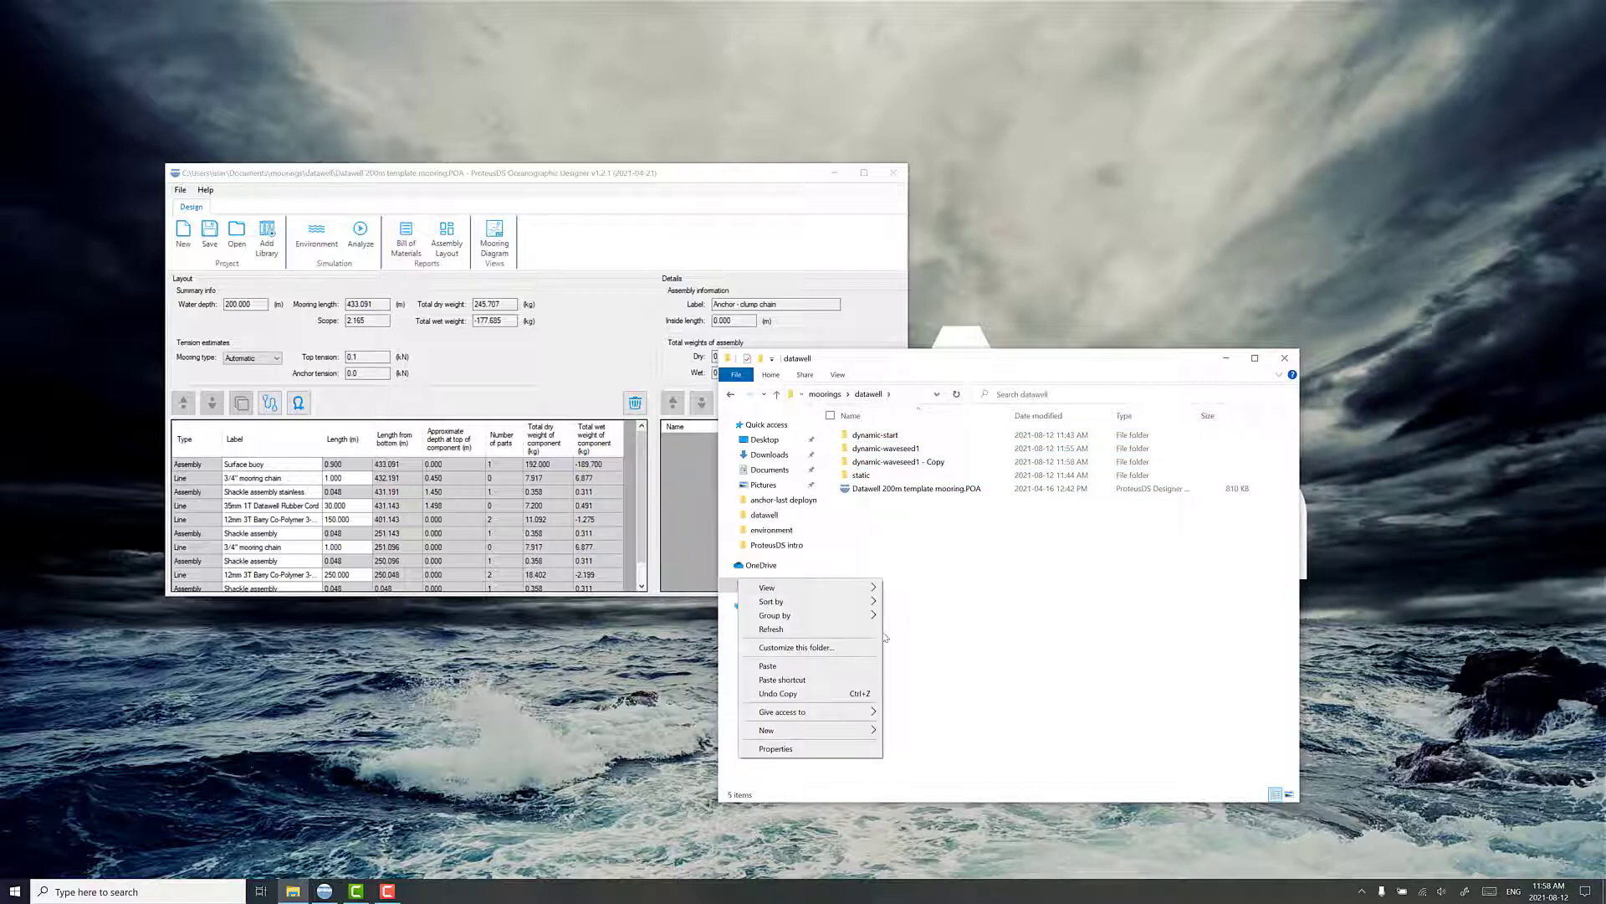
pyautogui.click(861, 665)
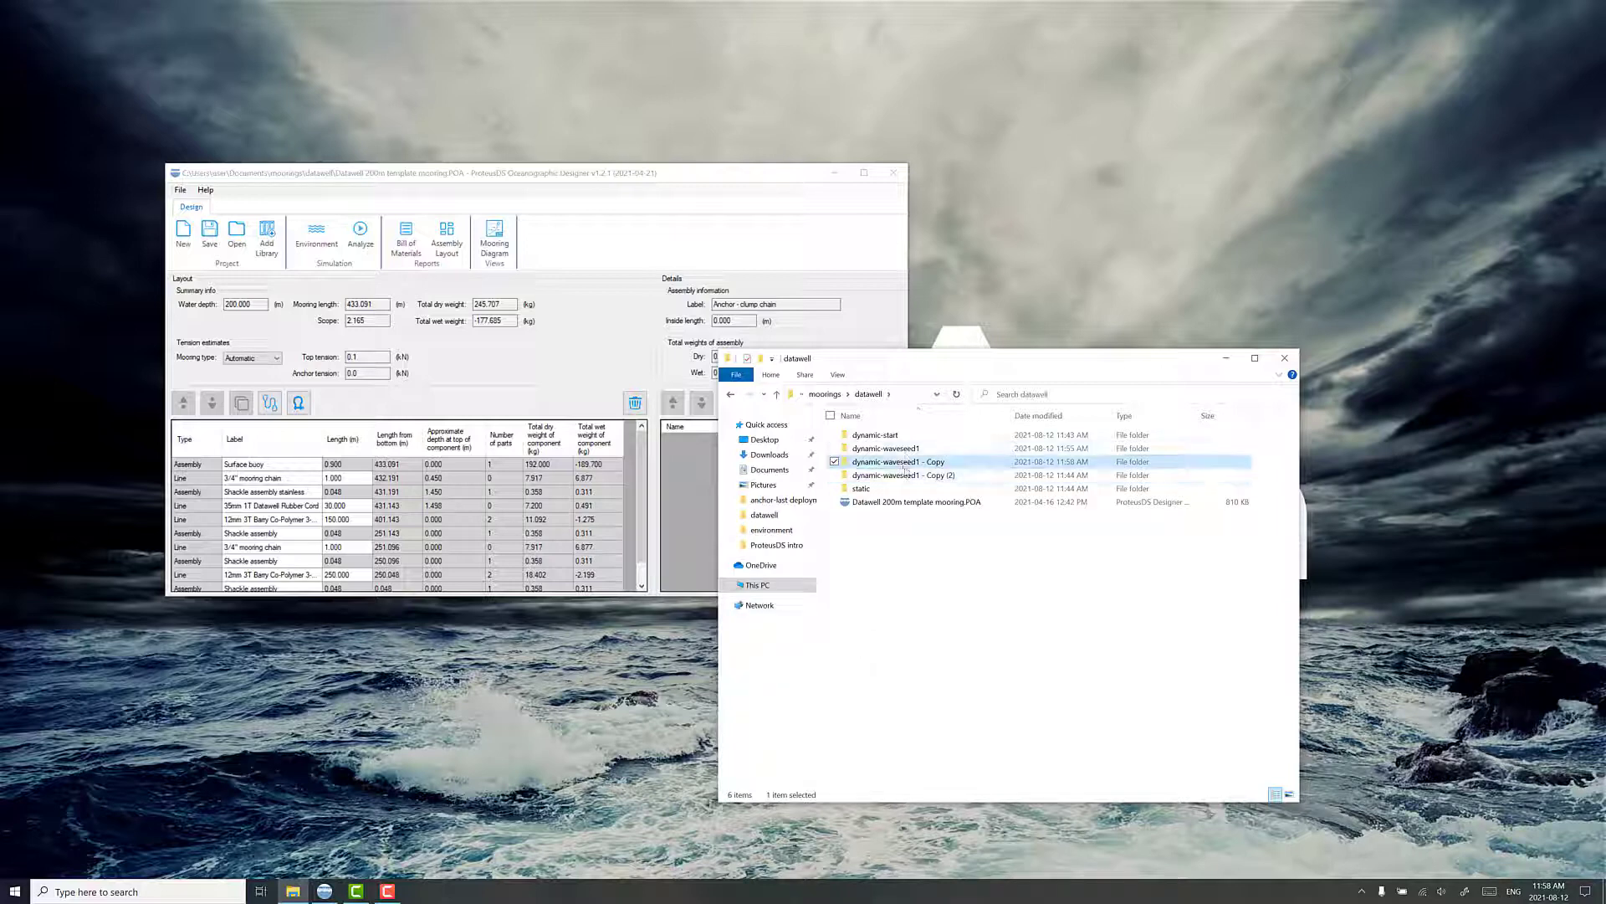
# Rename the first copy of the folder as dynamic-waveseed2
pyautogui.click(906, 462)
pyautogui.moveTo(918, 461); pyautogui.dragTo(985, 468)
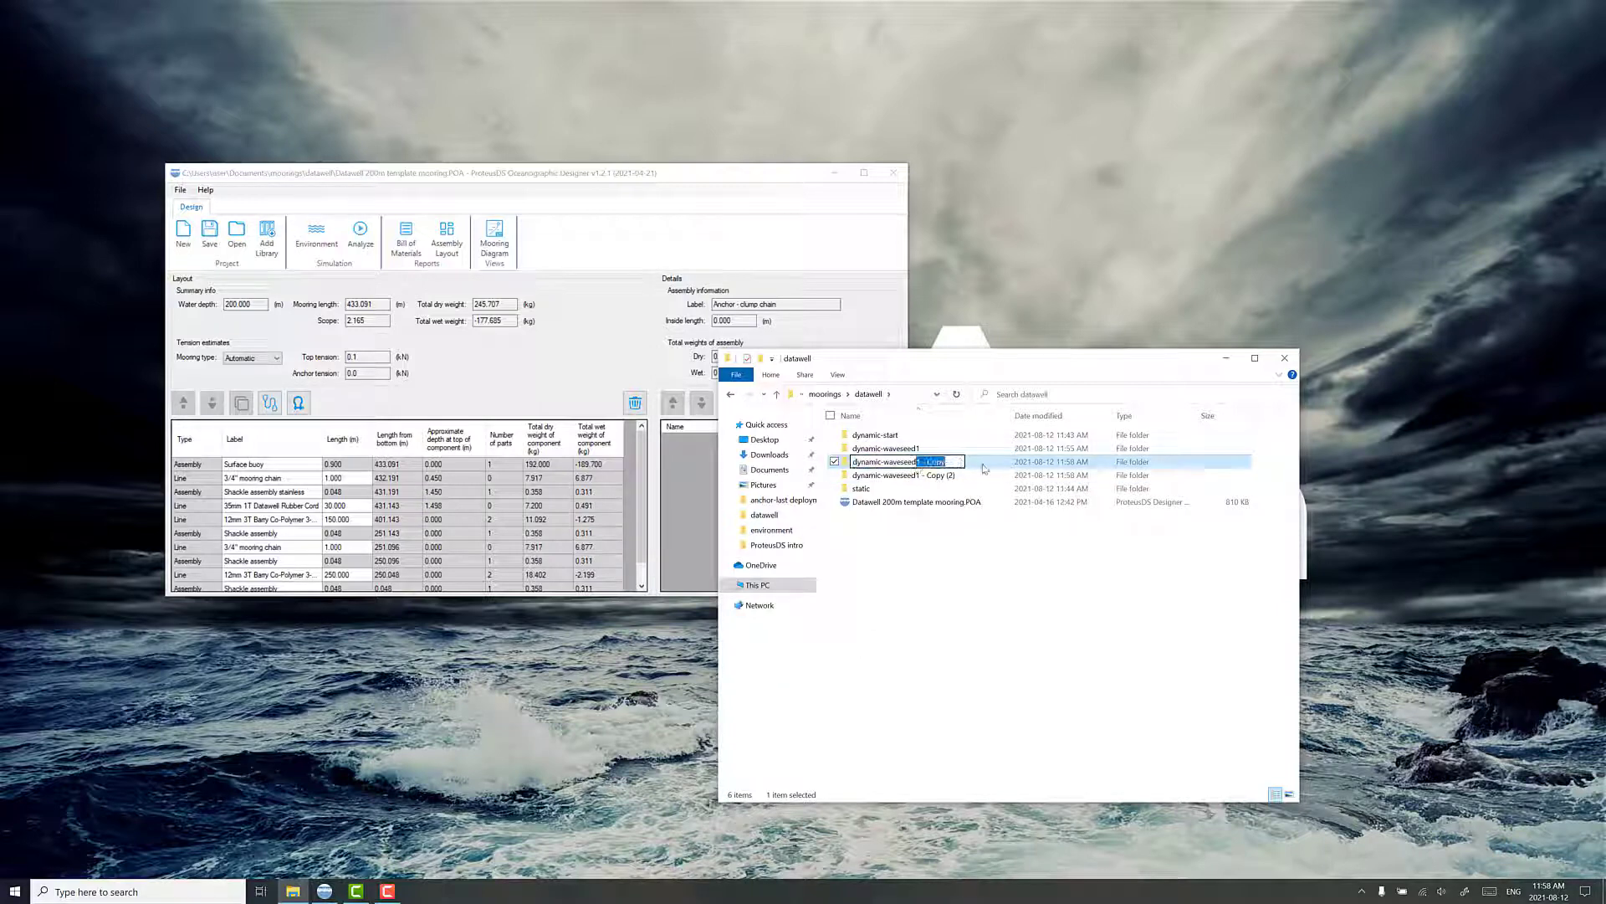
pyautogui.write('2')
pyautogui.click(927, 469)
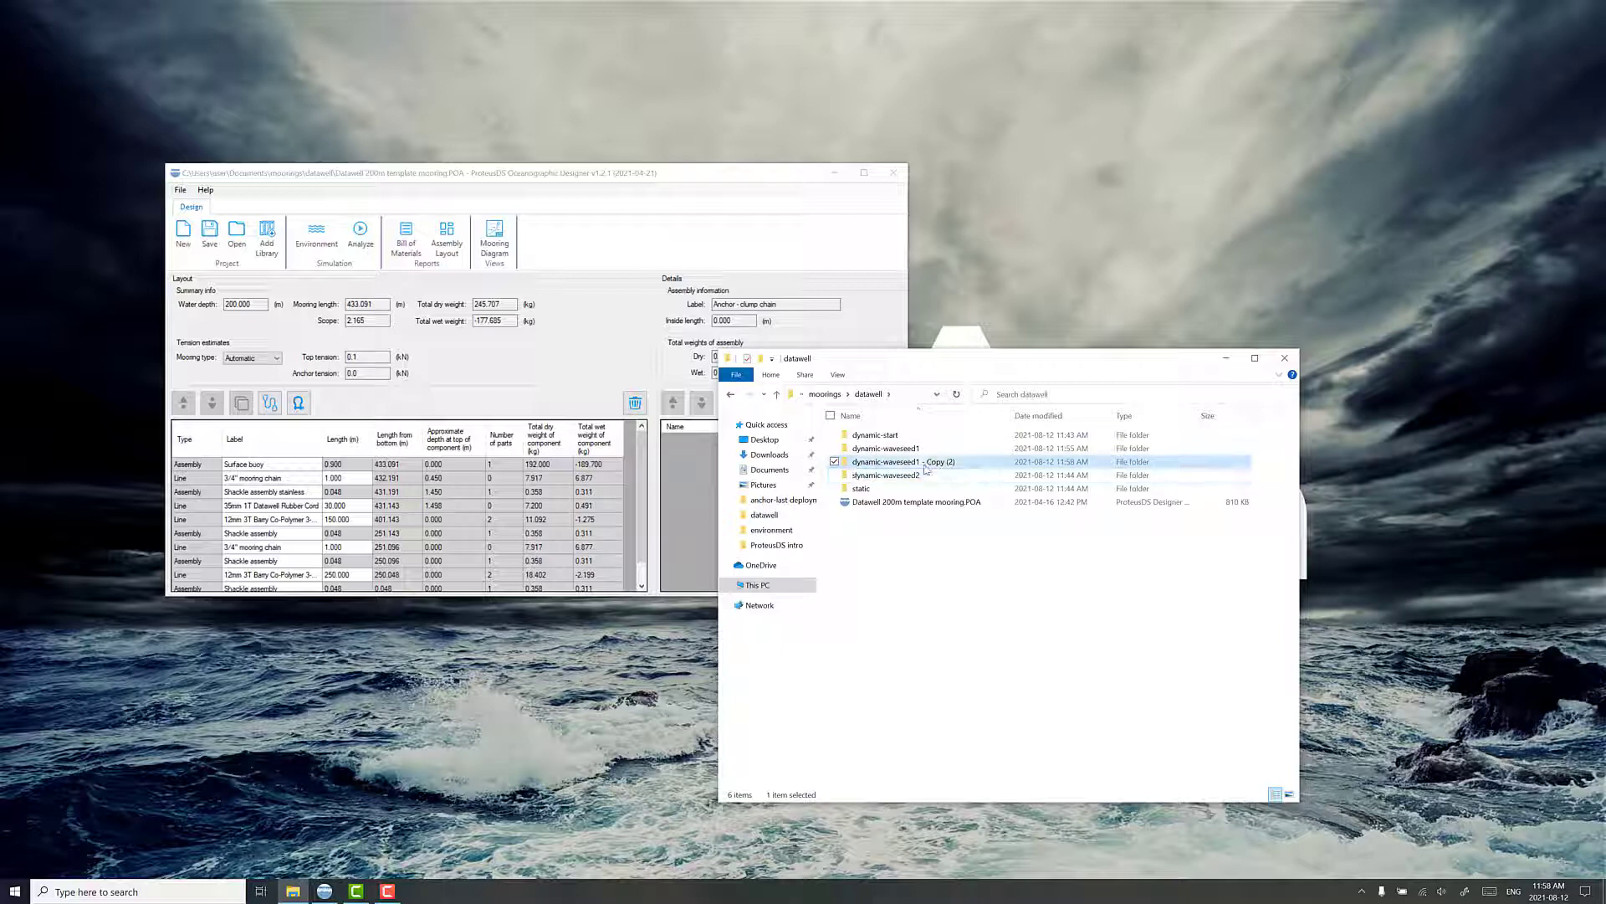
# Rename the remaining folder copy as dynamic-waveseed3
pyautogui.click(926, 470)
pyautogui.moveTo(916, 462); pyautogui.dragTo(991, 465)
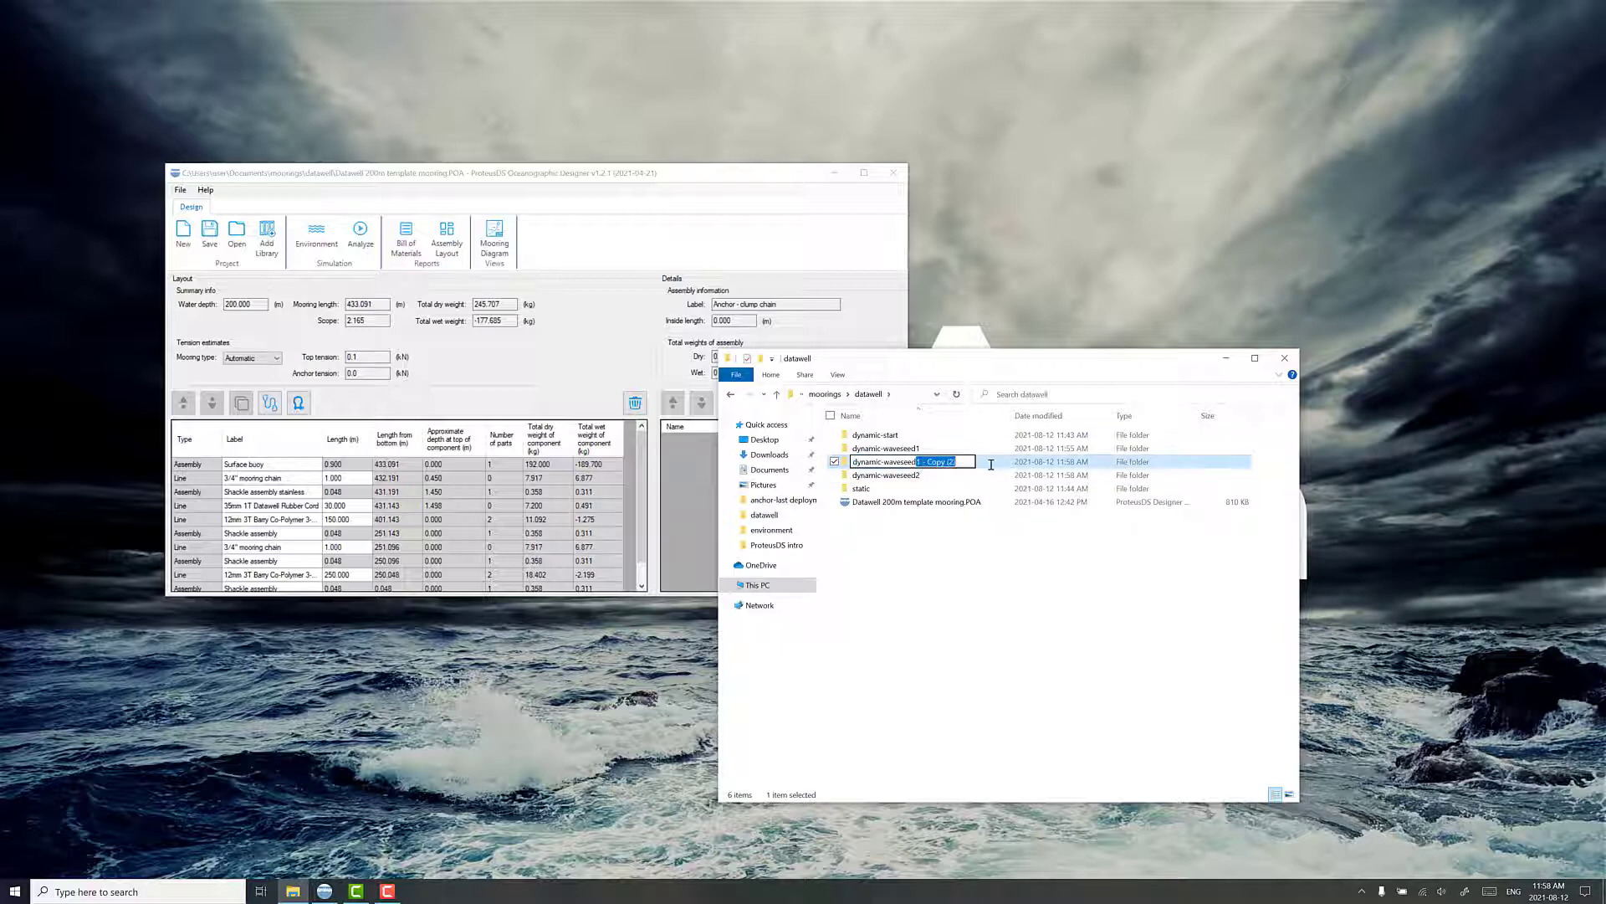
pyautogui.write('3')
pyautogui.press('Return')
# Open the env.ini file of the dynamic-waveseed2 folder in Notepad for editing
pyautogui.click(930, 463)
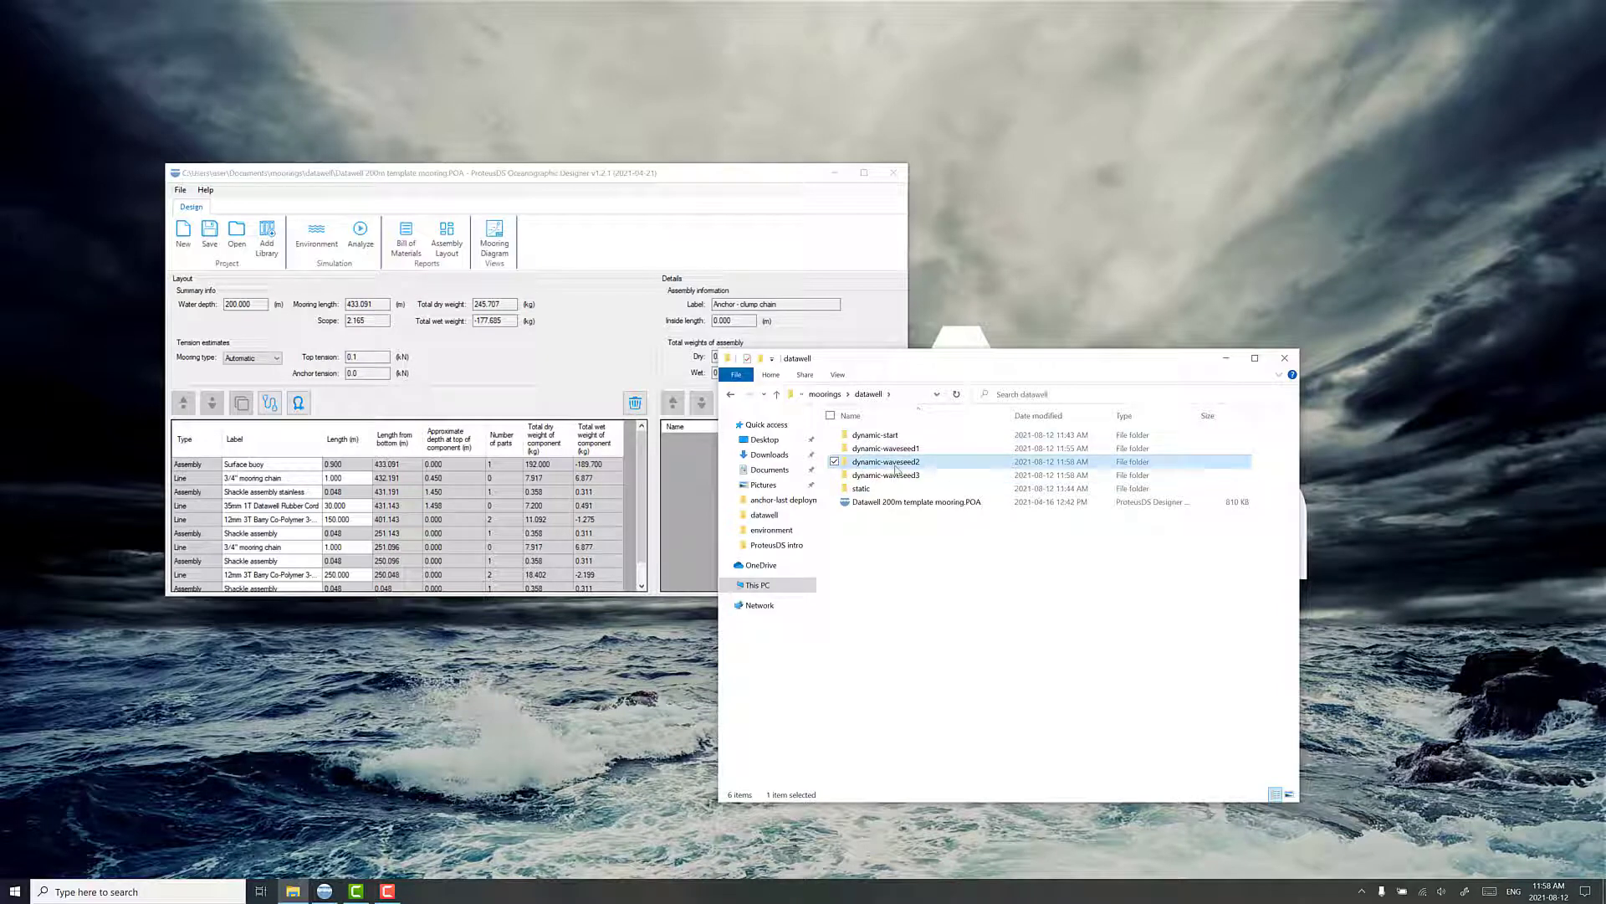
pyautogui.doubleClick(893, 465)
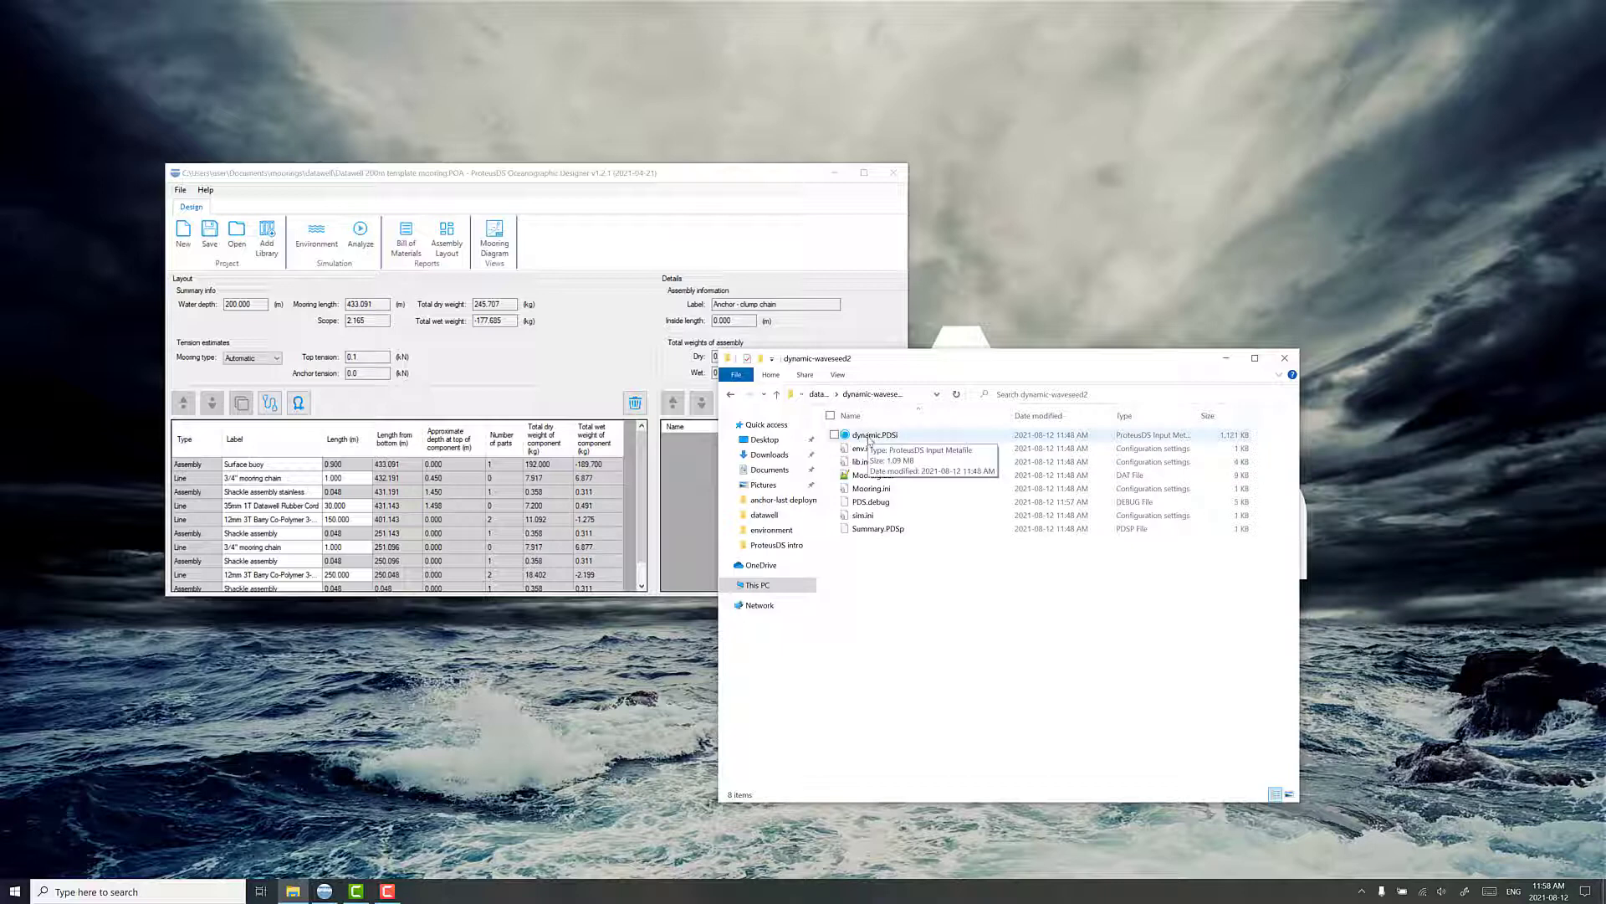
pyautogui.rightClick(866, 449)
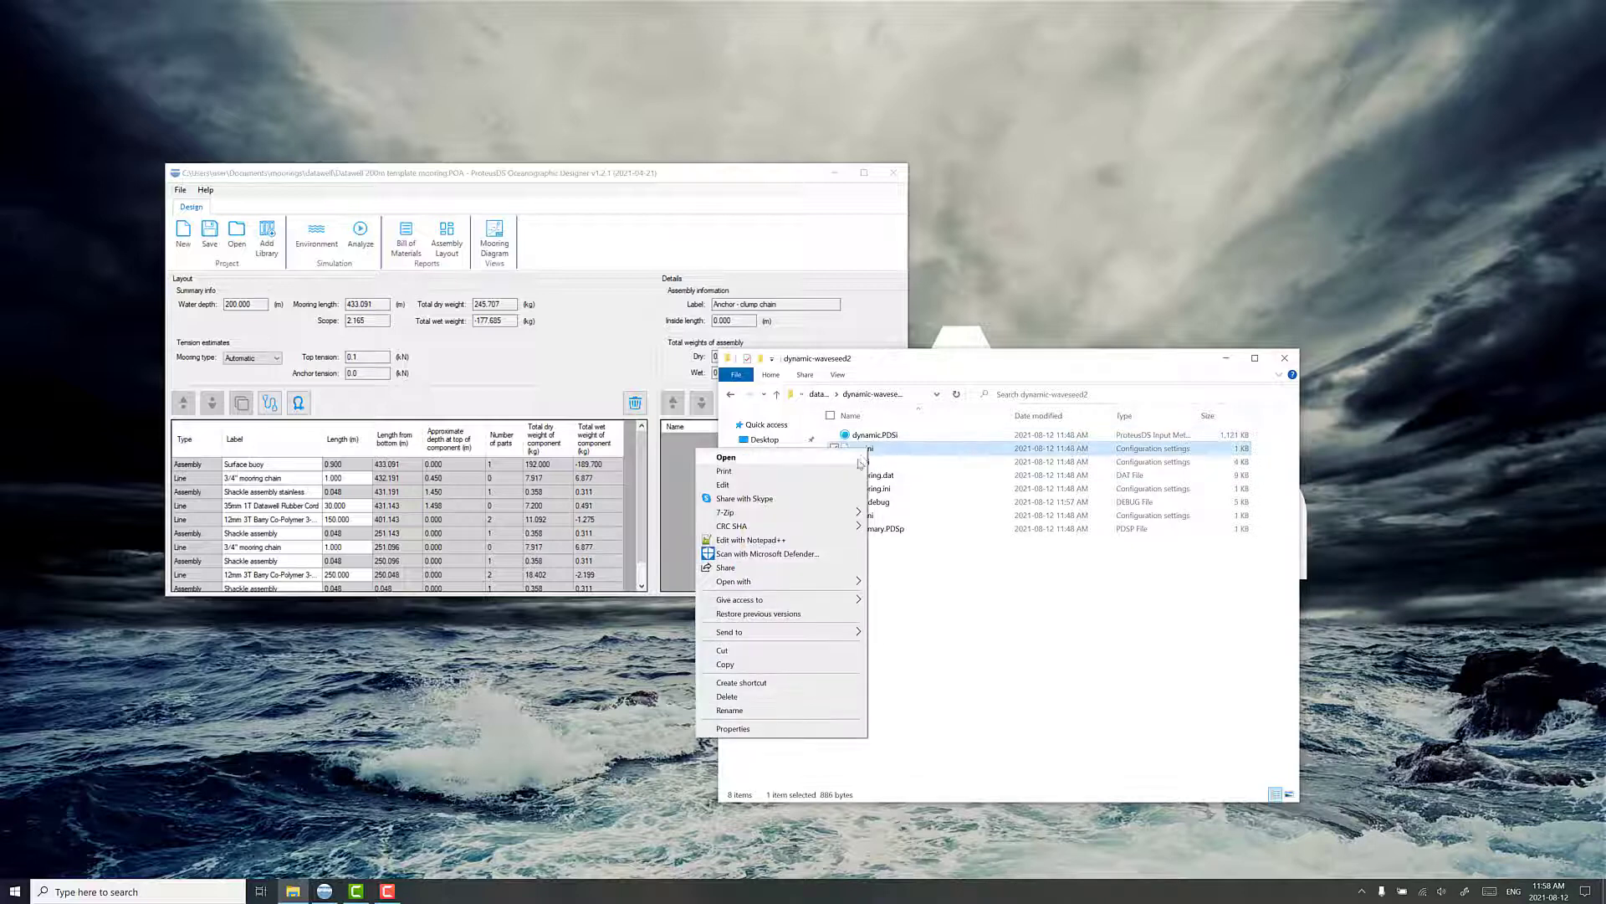
pyautogui.click(849, 487)
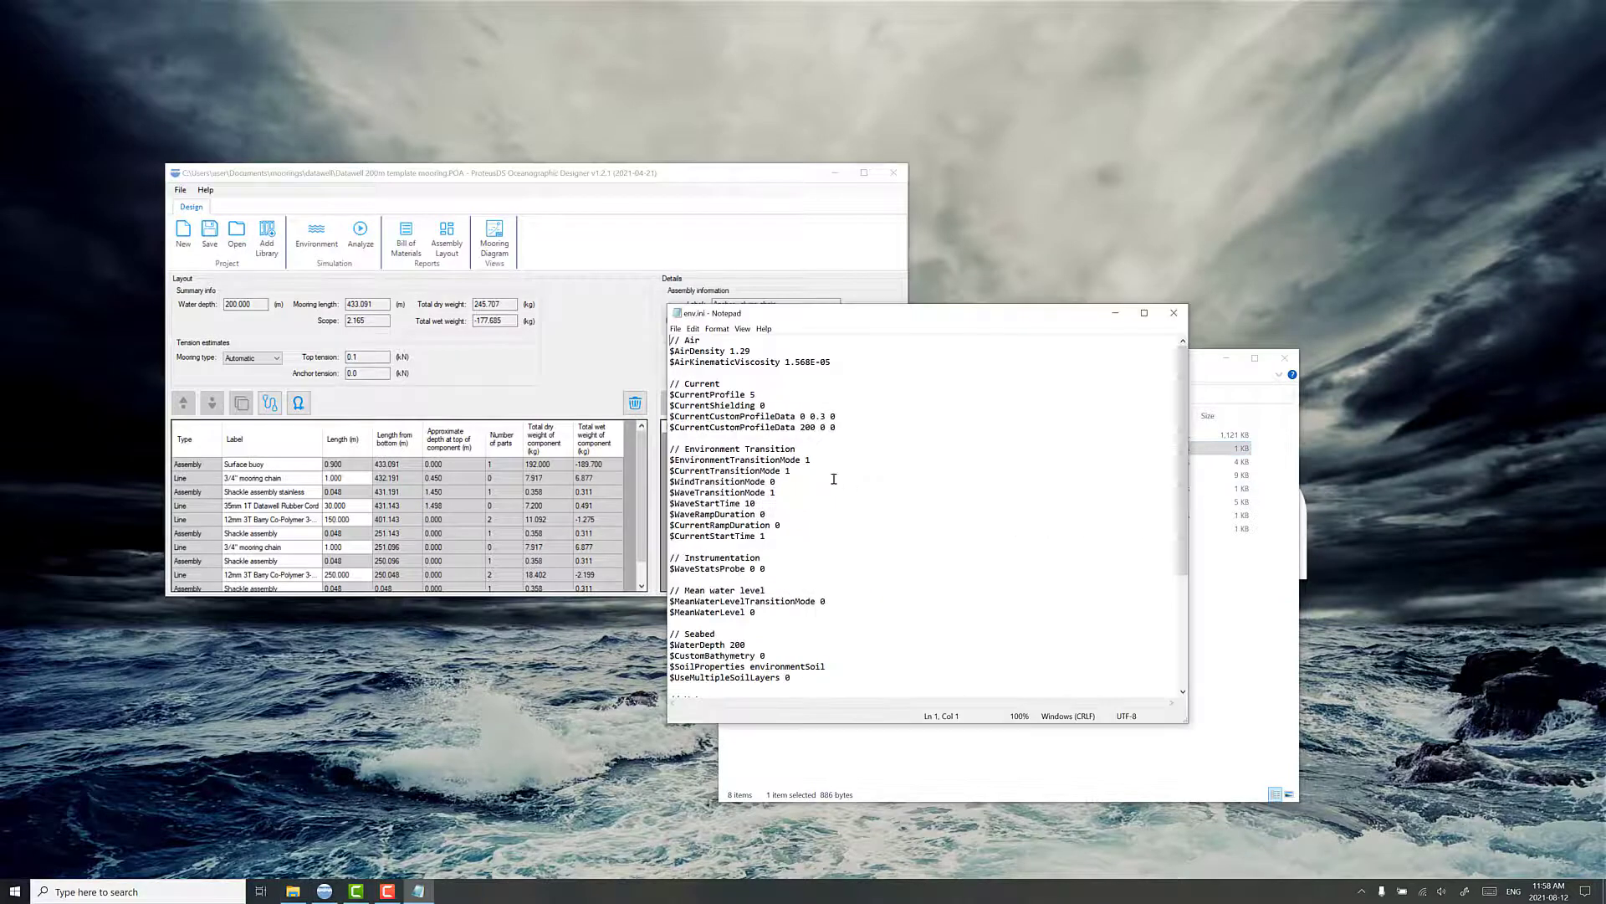
# Set $WaveSeed to 1111 in the Wave section of env.ini, and save and close the file
pyautogui.scroll(-4, 812, 526)
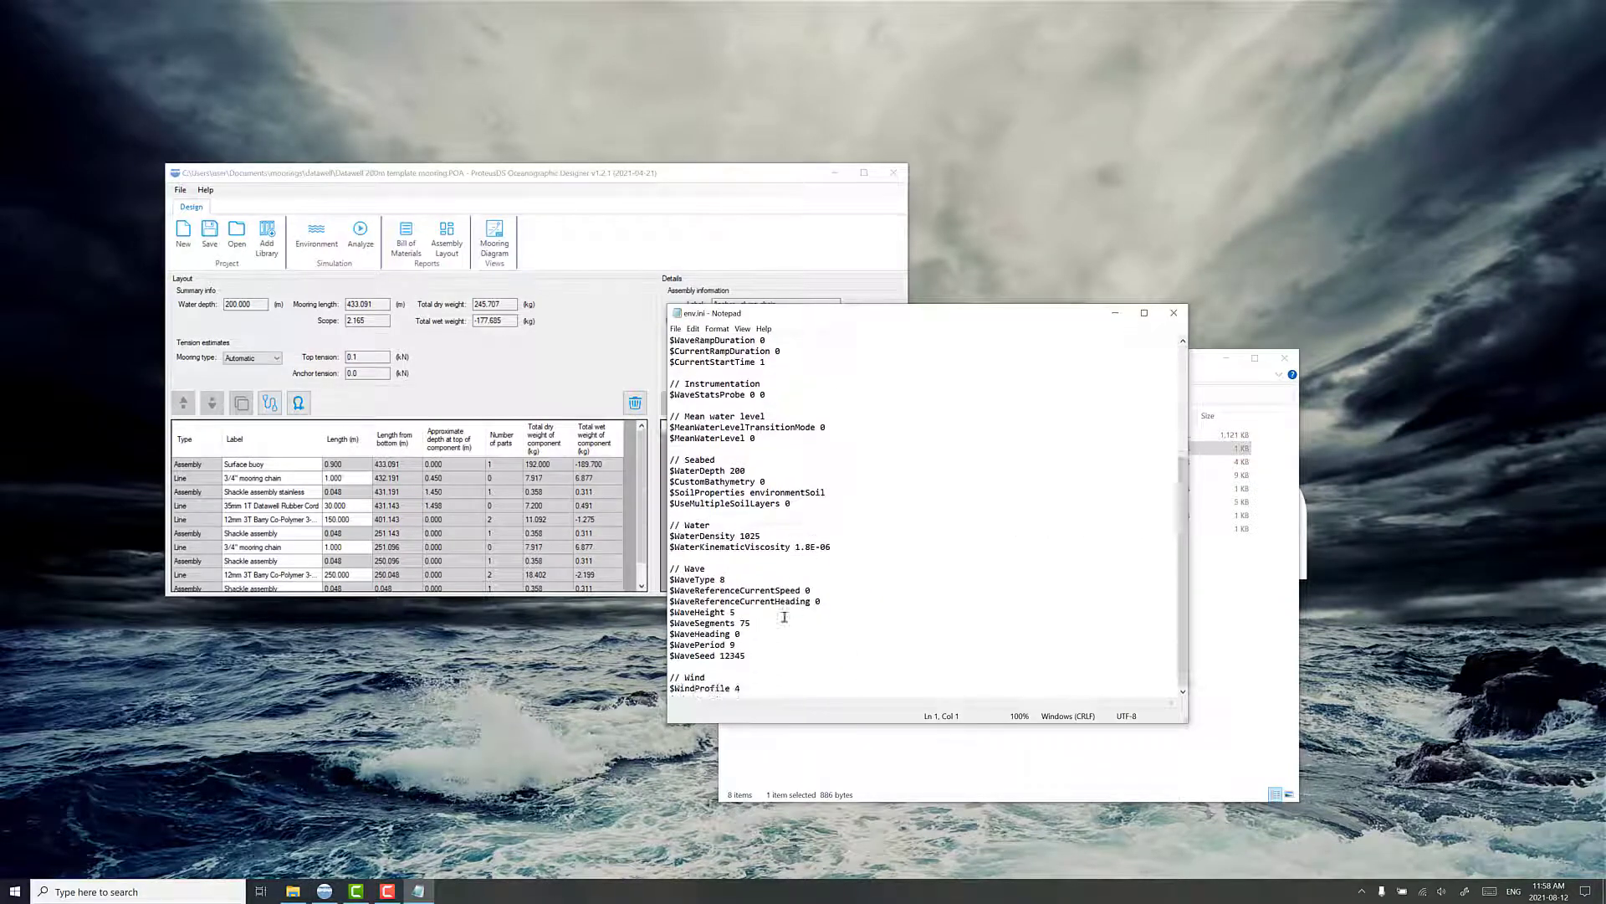
pyautogui.click(770, 653)
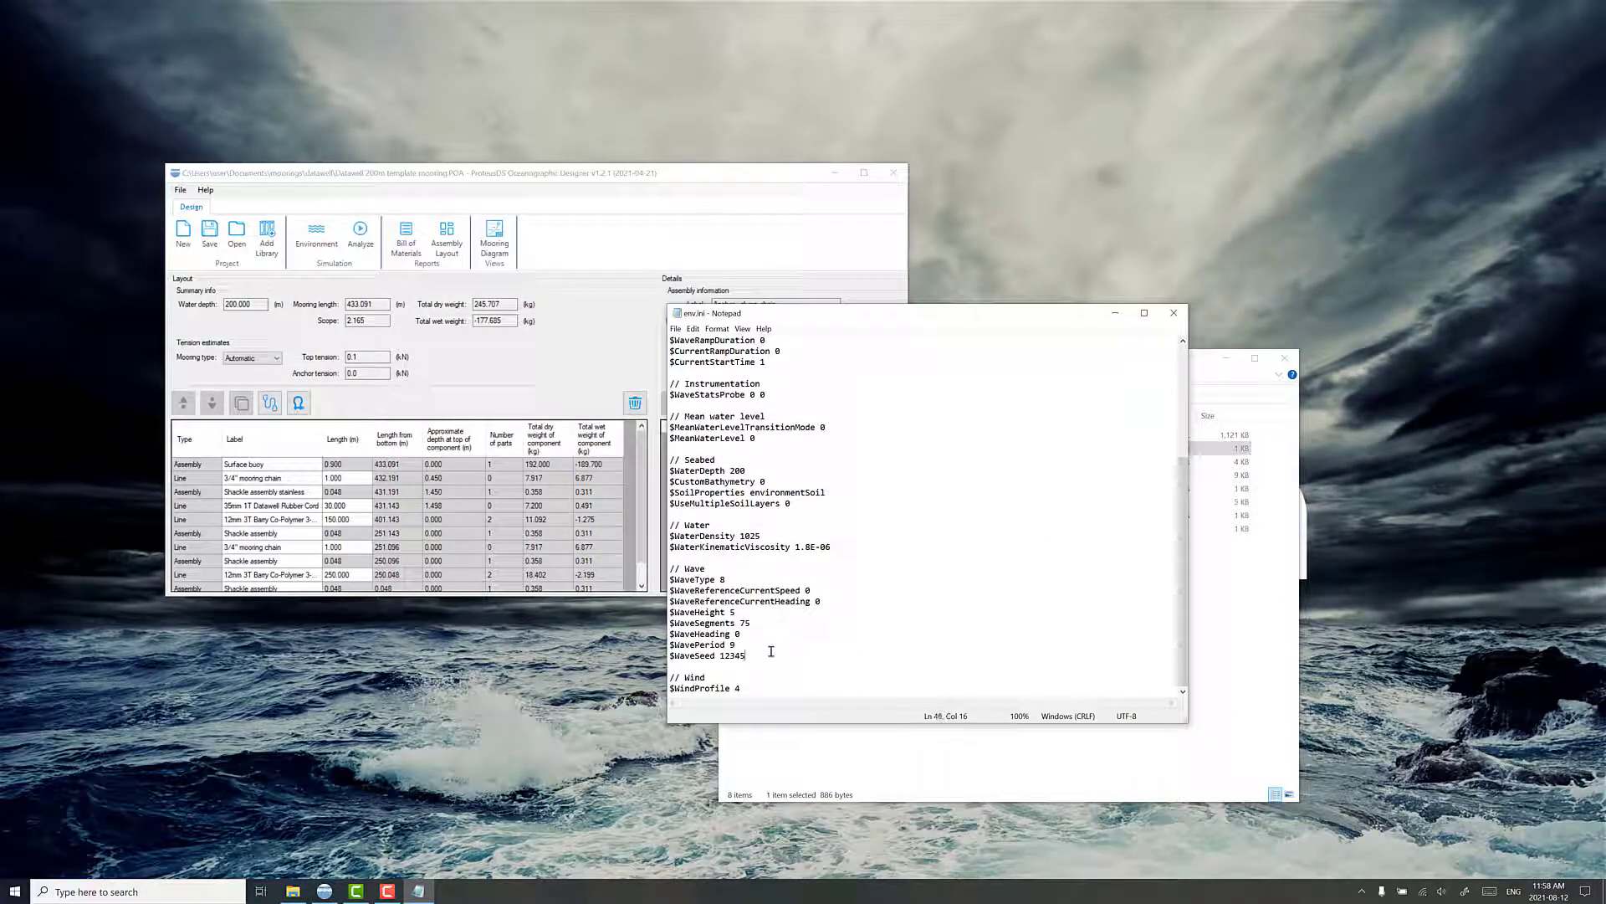
pyautogui.doubleClick(725, 656)
pyautogui.write('1111')
pyautogui.click(675, 328)
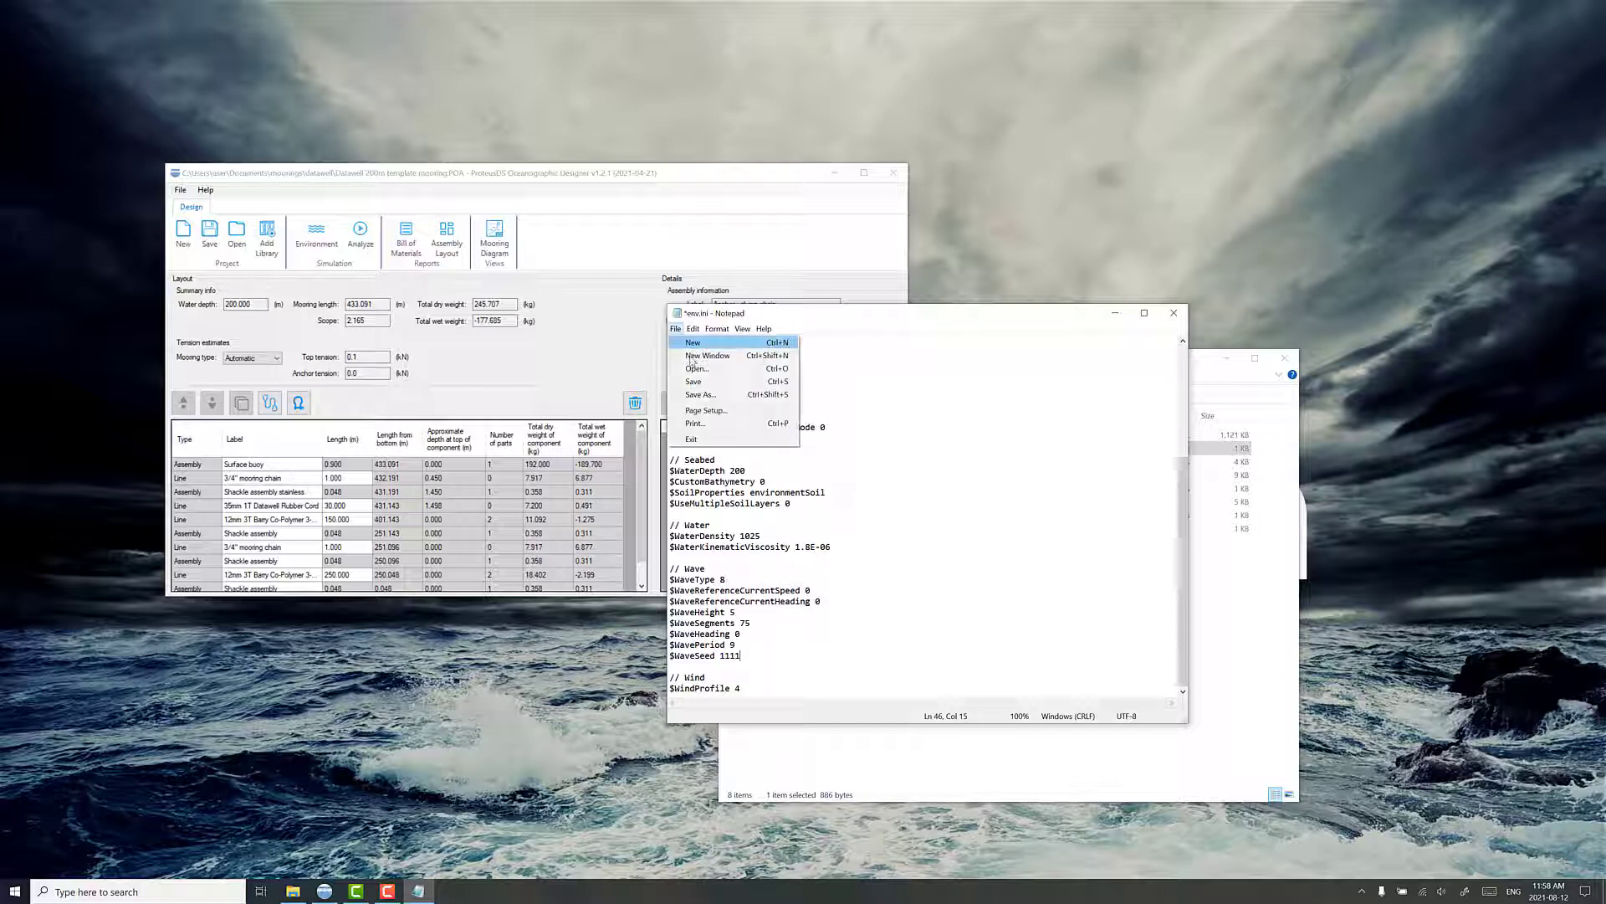
pyautogui.click(699, 391)
pyautogui.click(1174, 313)
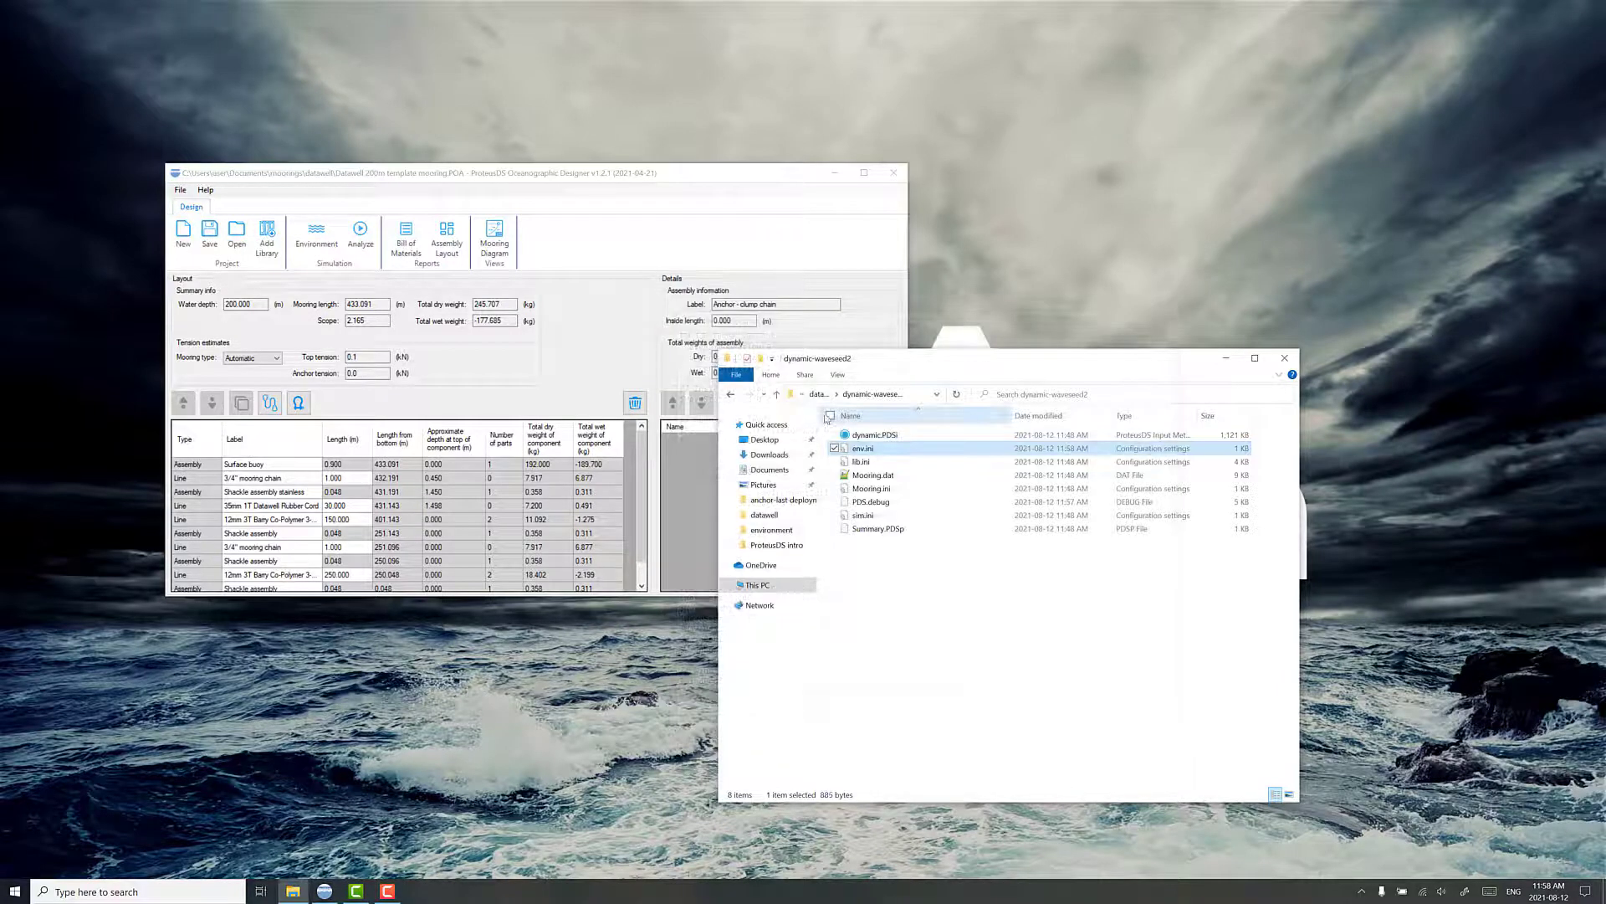
# Go back to the datawell folder and open the env.ini file of dynamic-waveseed3 in Notepad
pyautogui.click(820, 394)
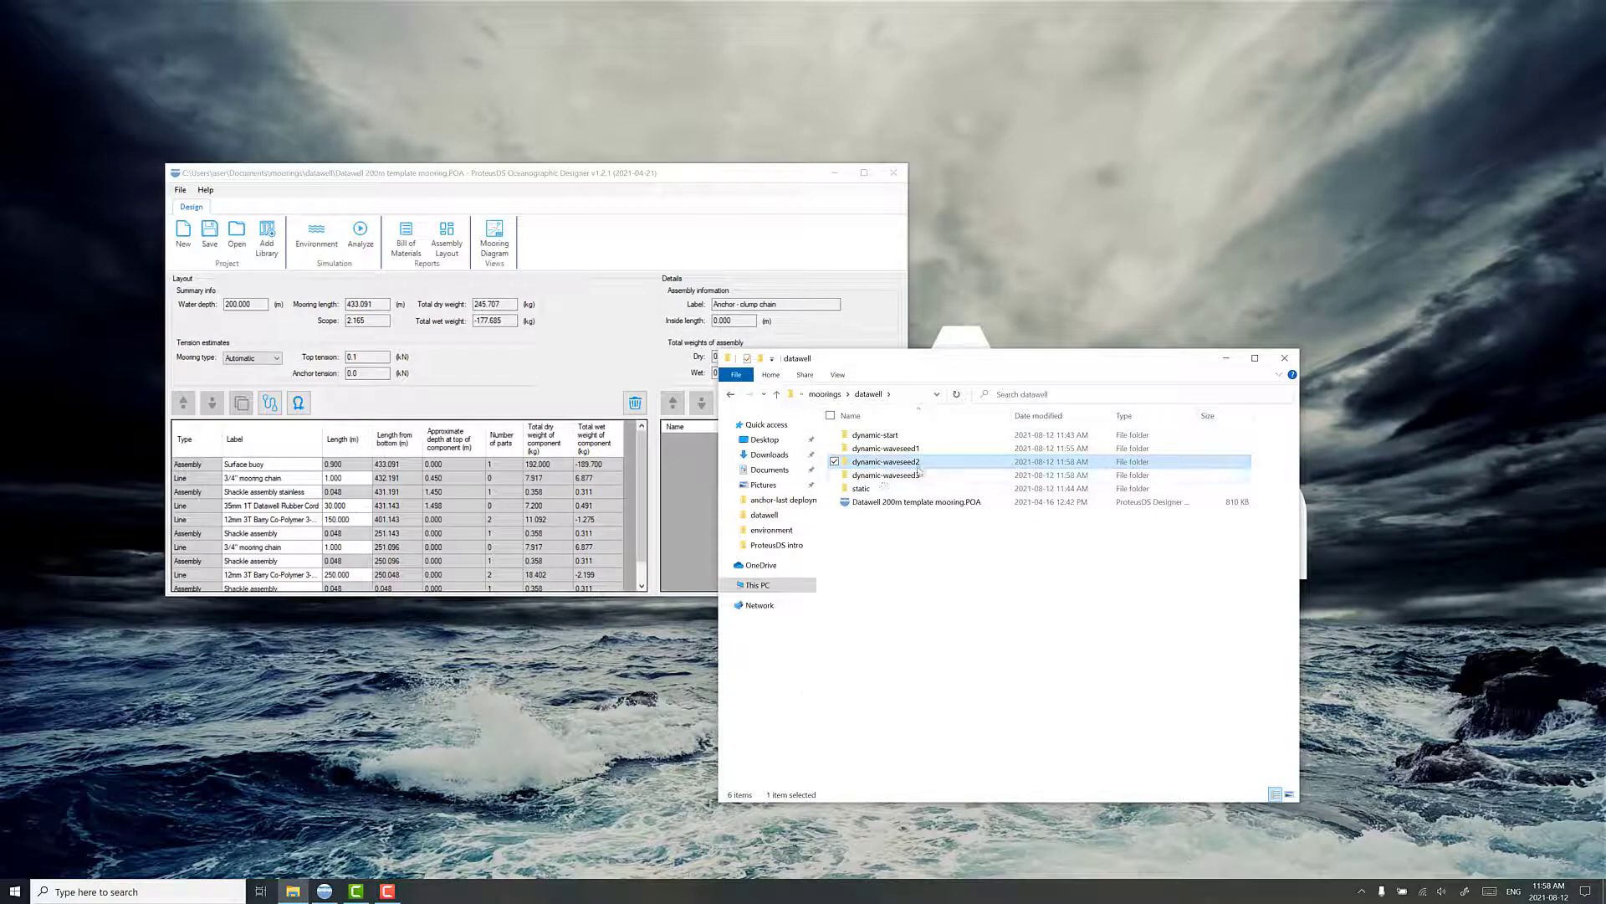
pyautogui.doubleClick(883, 477)
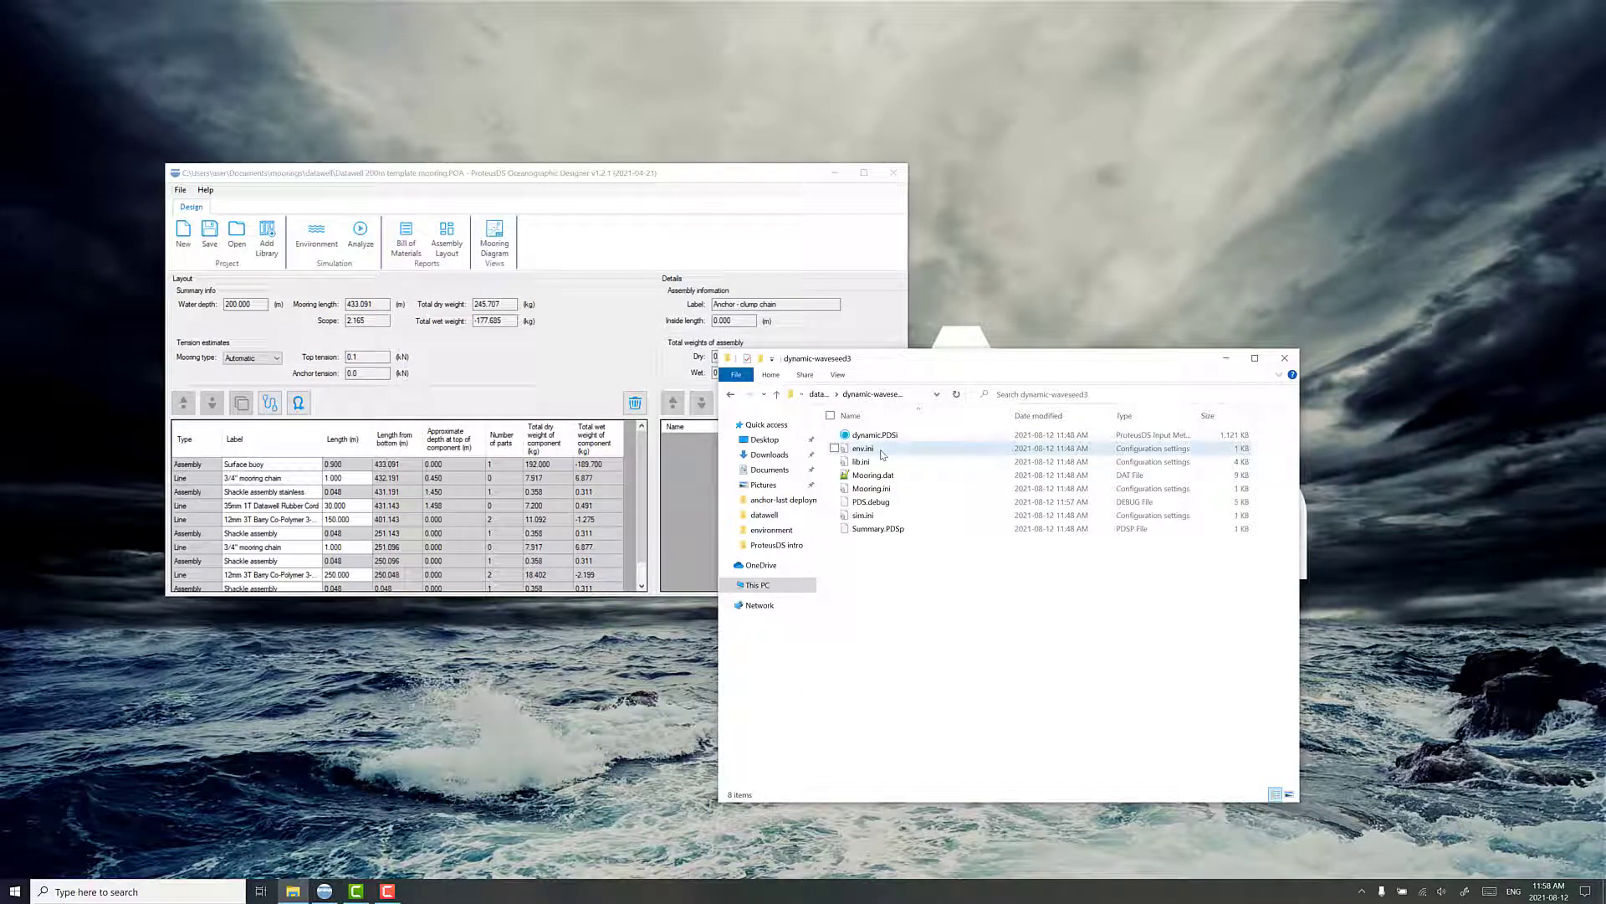
pyautogui.rightClick(867, 450)
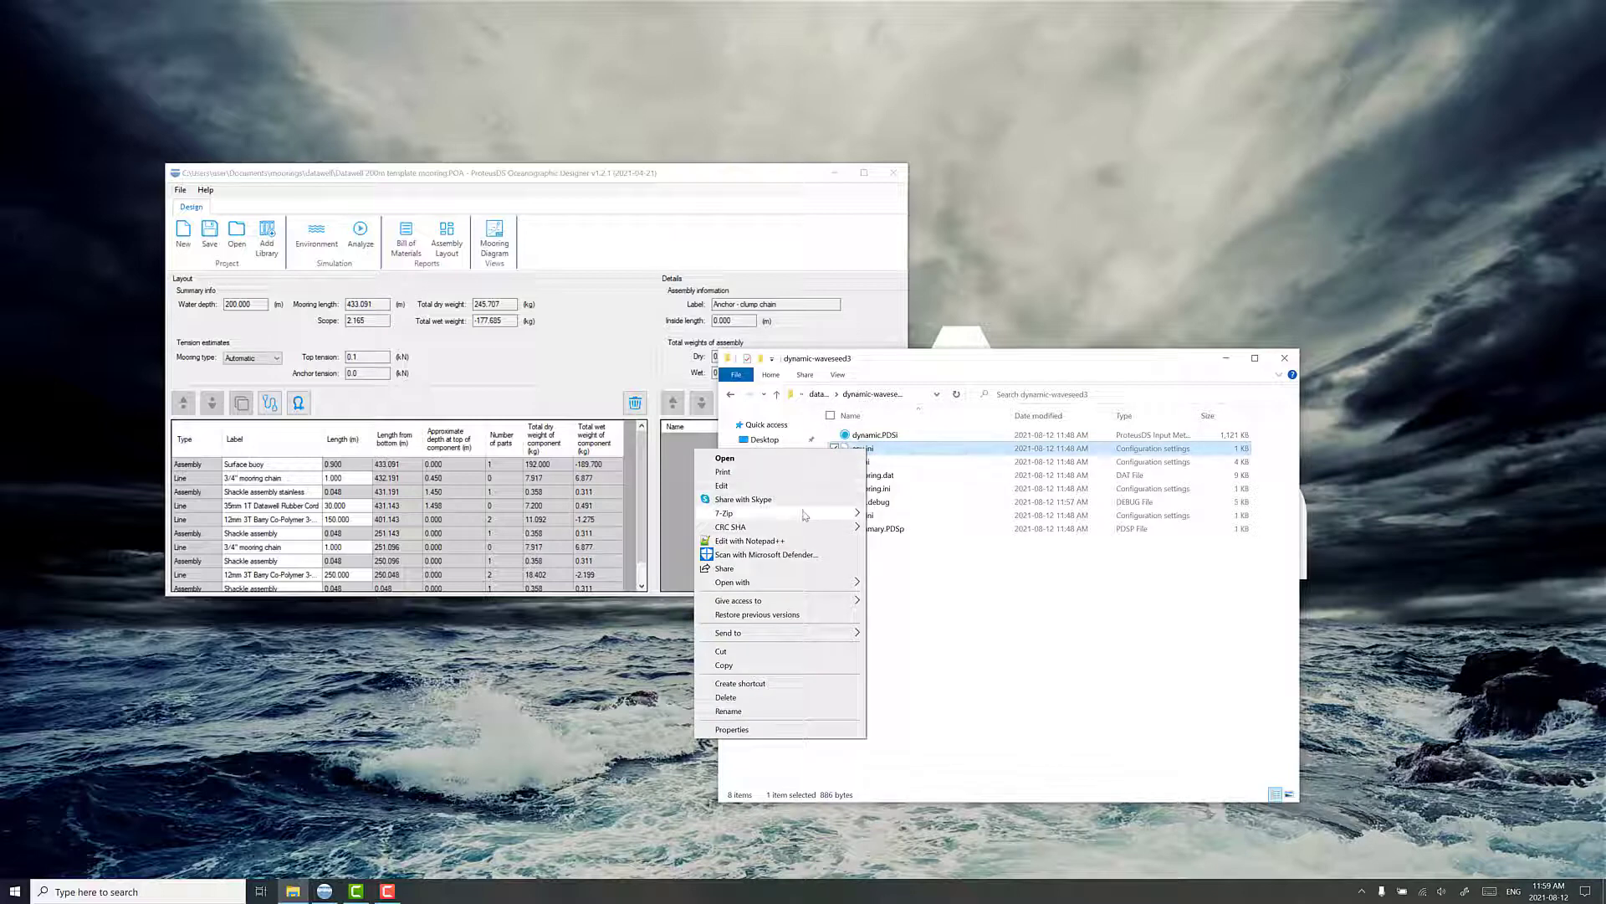
pyautogui.click(785, 487)
# Set $WaveSeed to 2222 in the Wave section of the dynamic-waveseed3 env.ini, and save and close the file
pyautogui.scroll(-5, 765, 505)
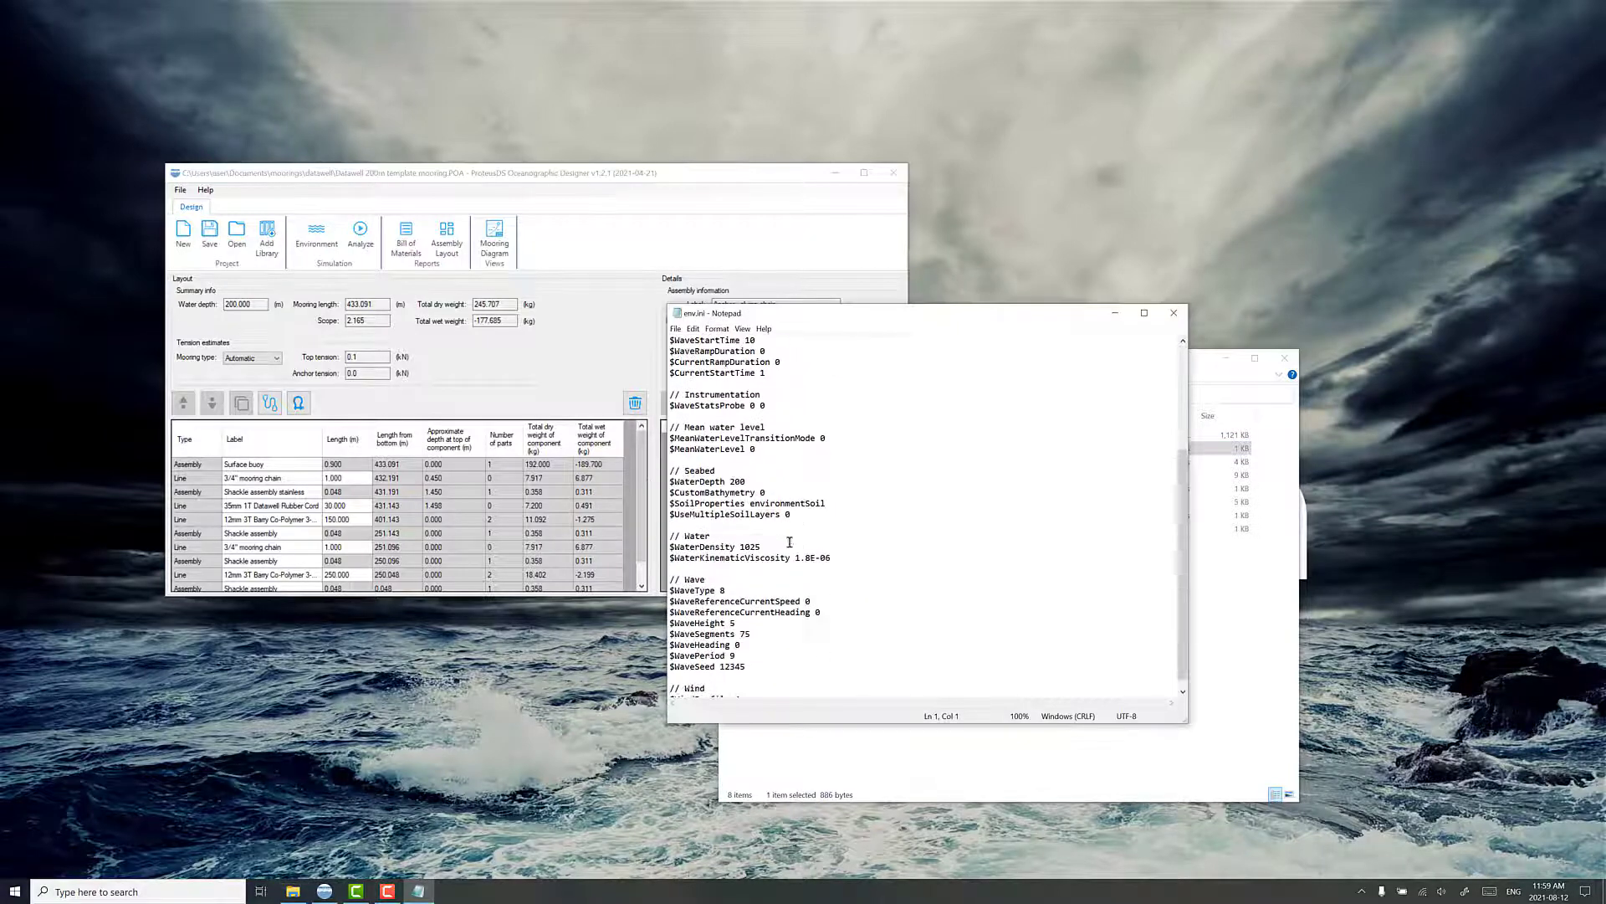
pyautogui.click(721, 655)
pyautogui.doubleClick(722, 655)
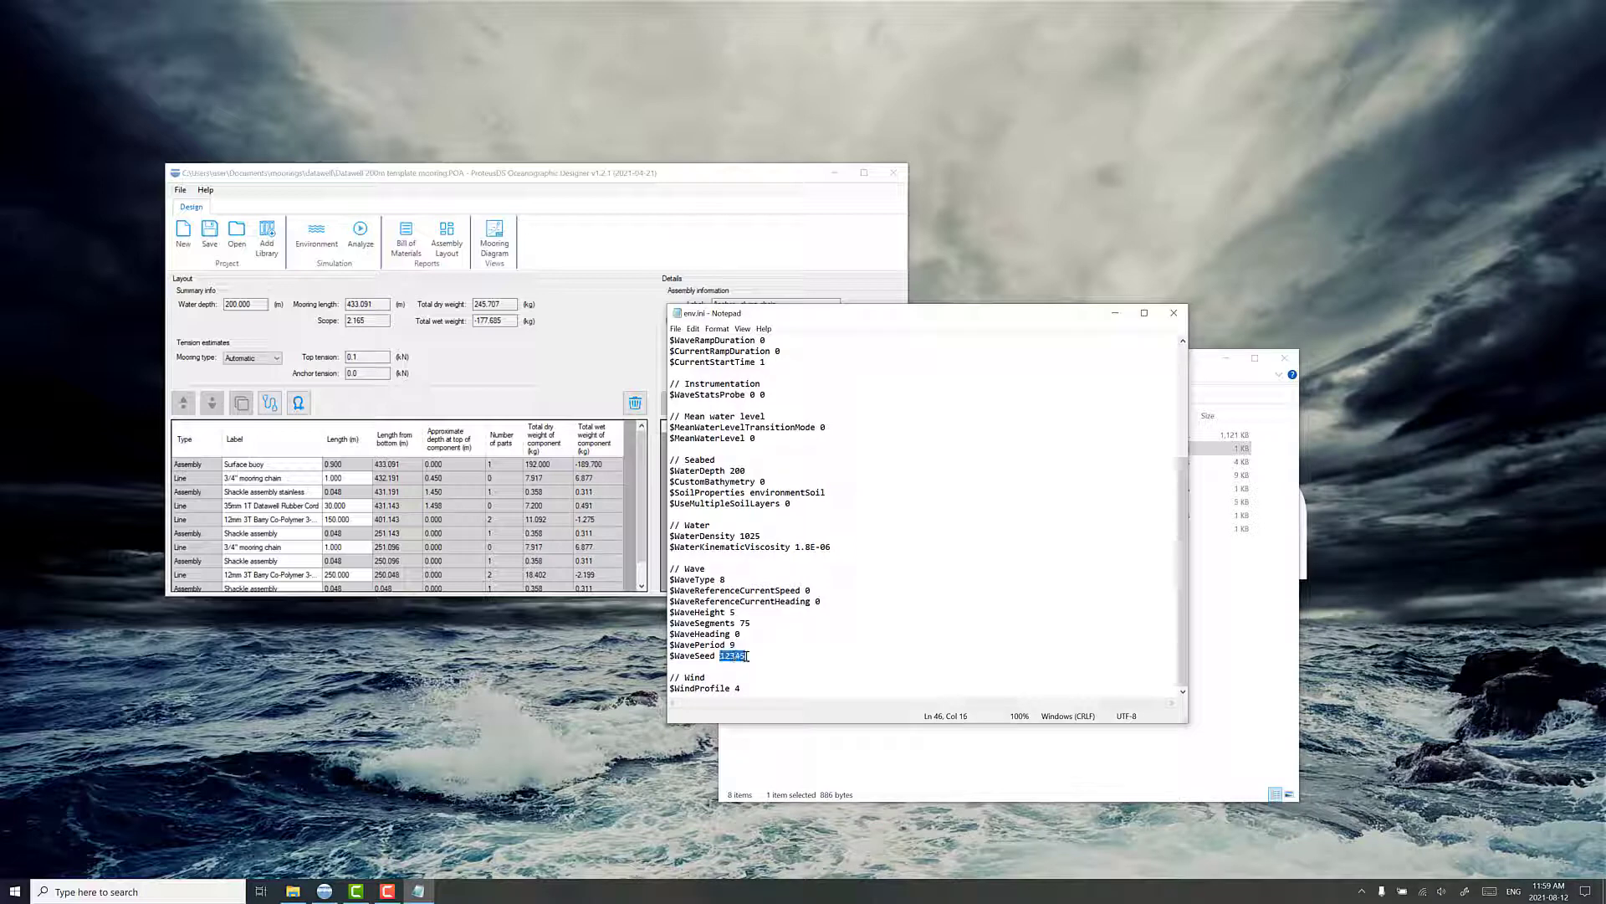
pyautogui.write('2222')
pyautogui.click(676, 329)
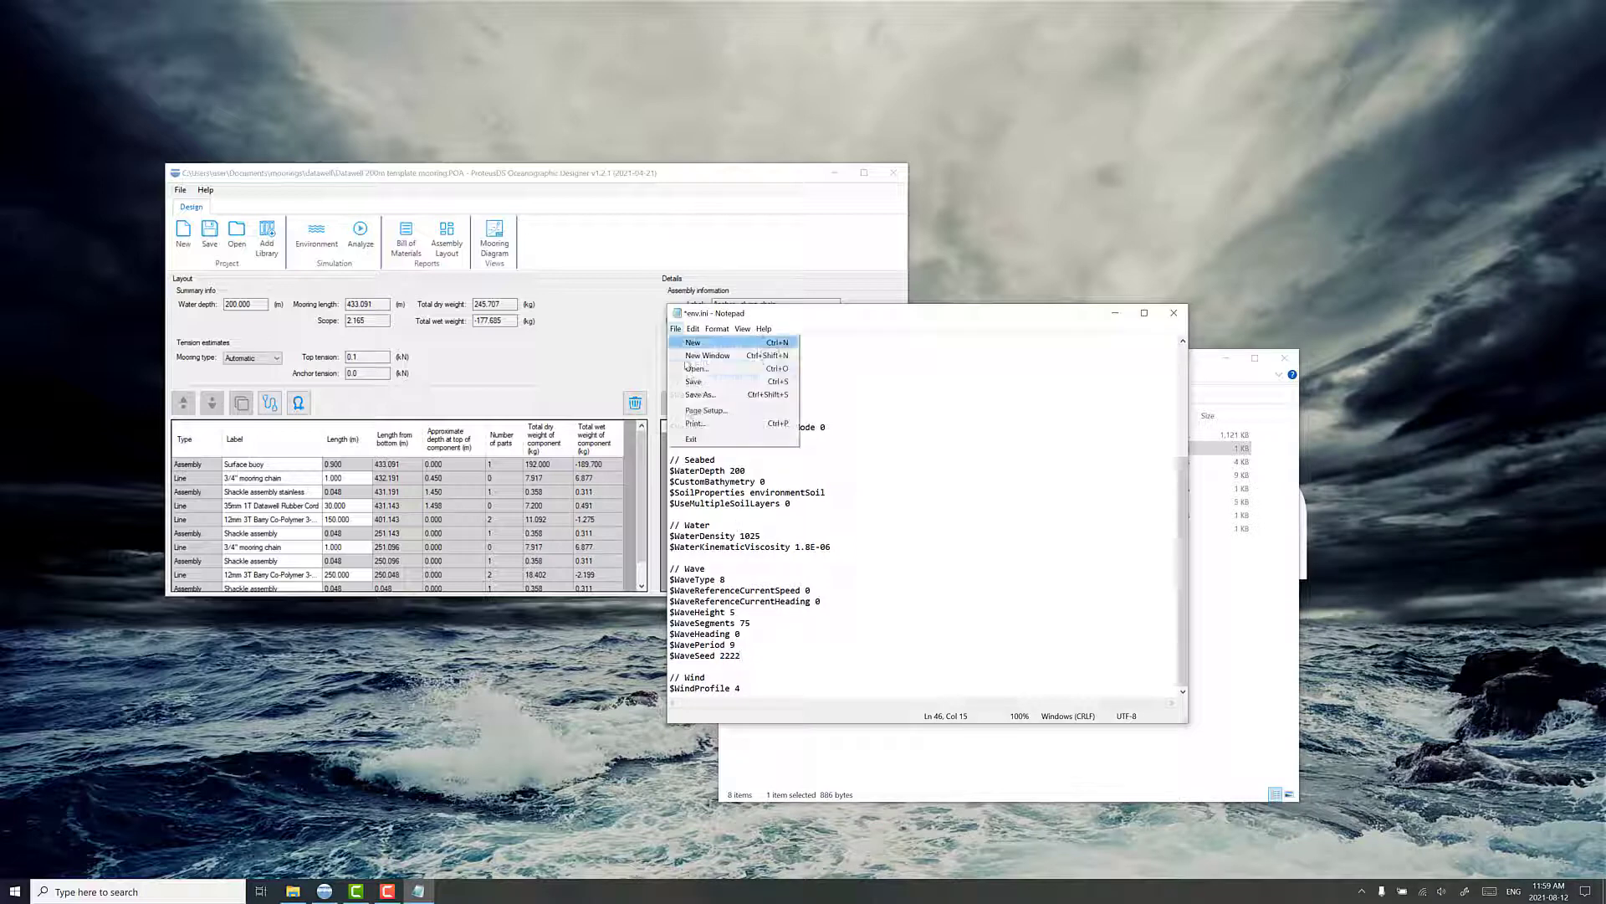
pyautogui.click(707, 382)
pyautogui.click(1175, 315)
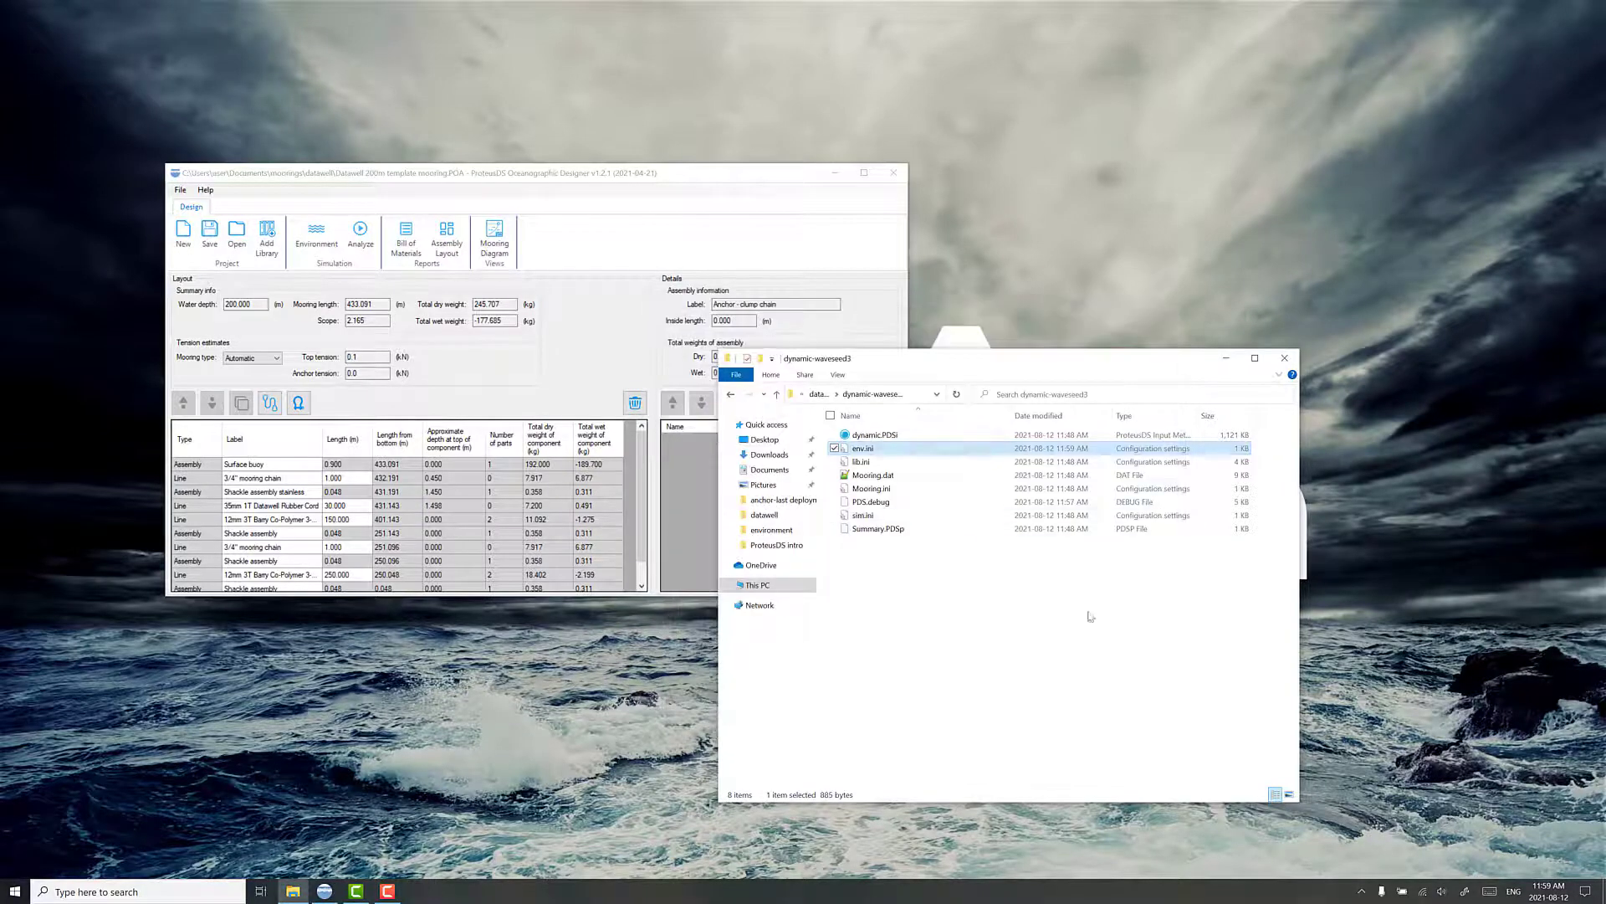
# Go back to the datawell folder, and find and launch the ProteusDS Queueing Manager
pyautogui.click(960, 542)
pyautogui.click(823, 395)
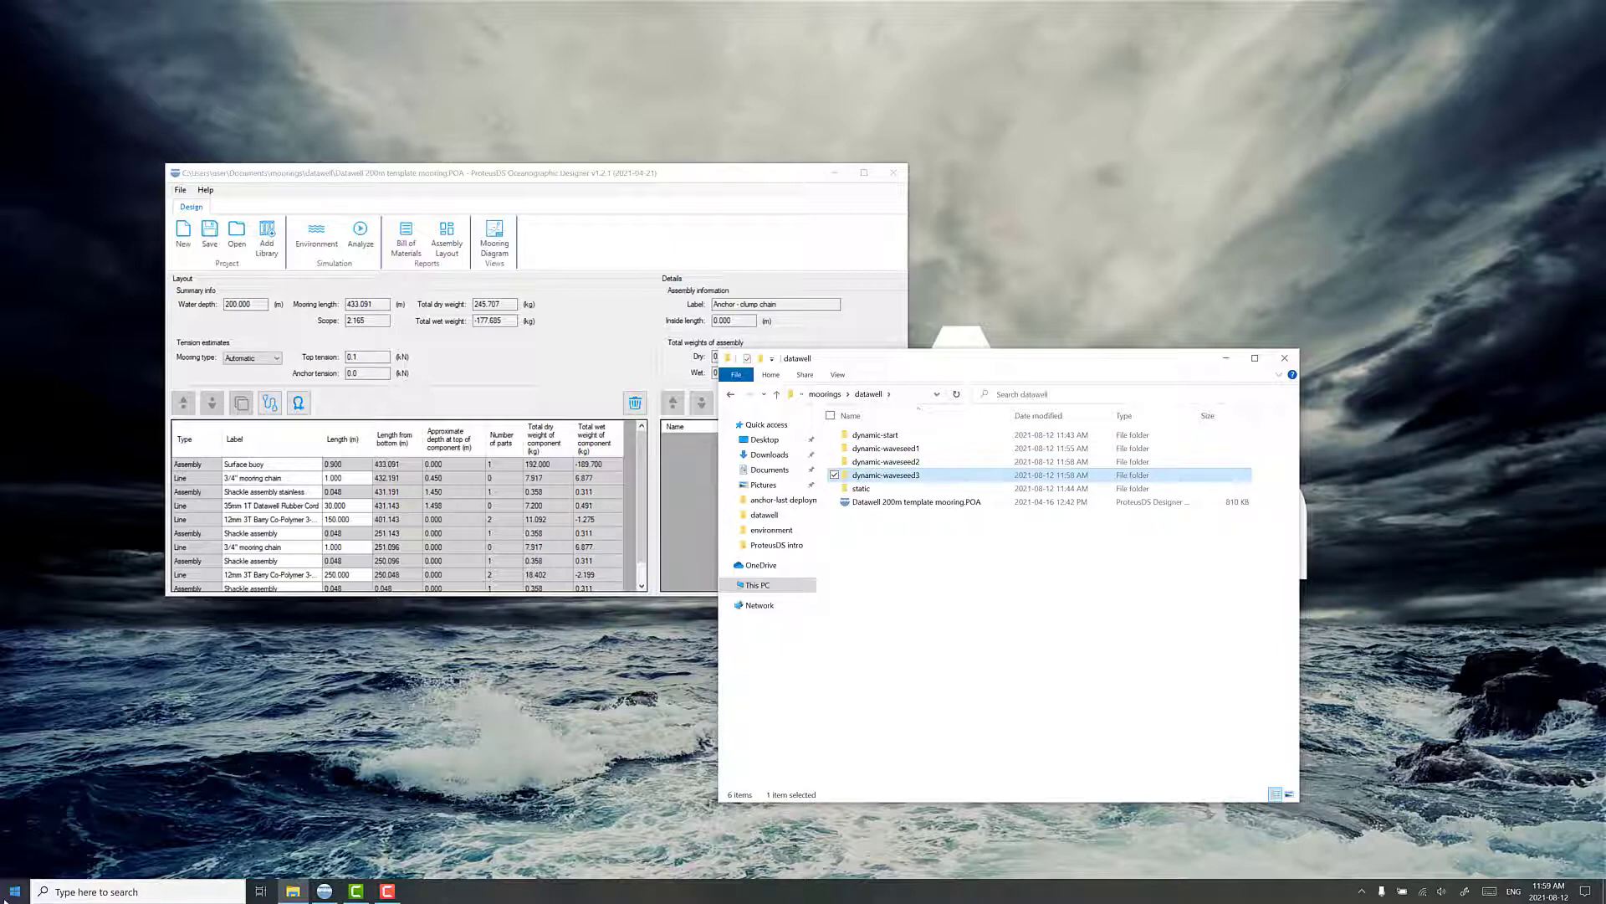
pyautogui.click(15, 891)
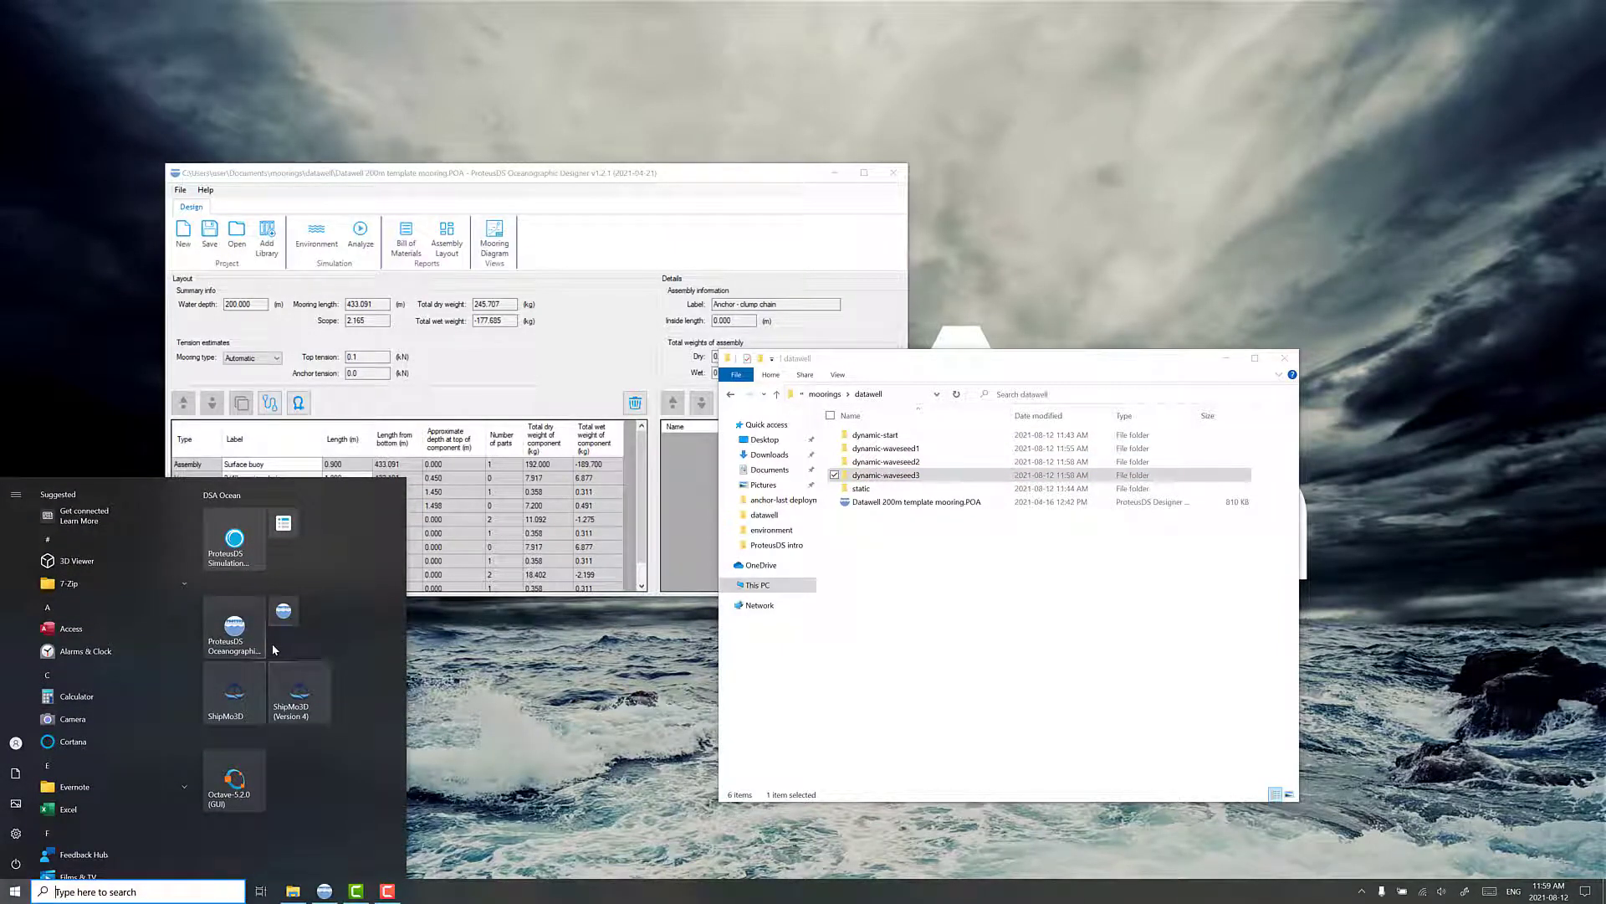
pyautogui.write('proteusds que')
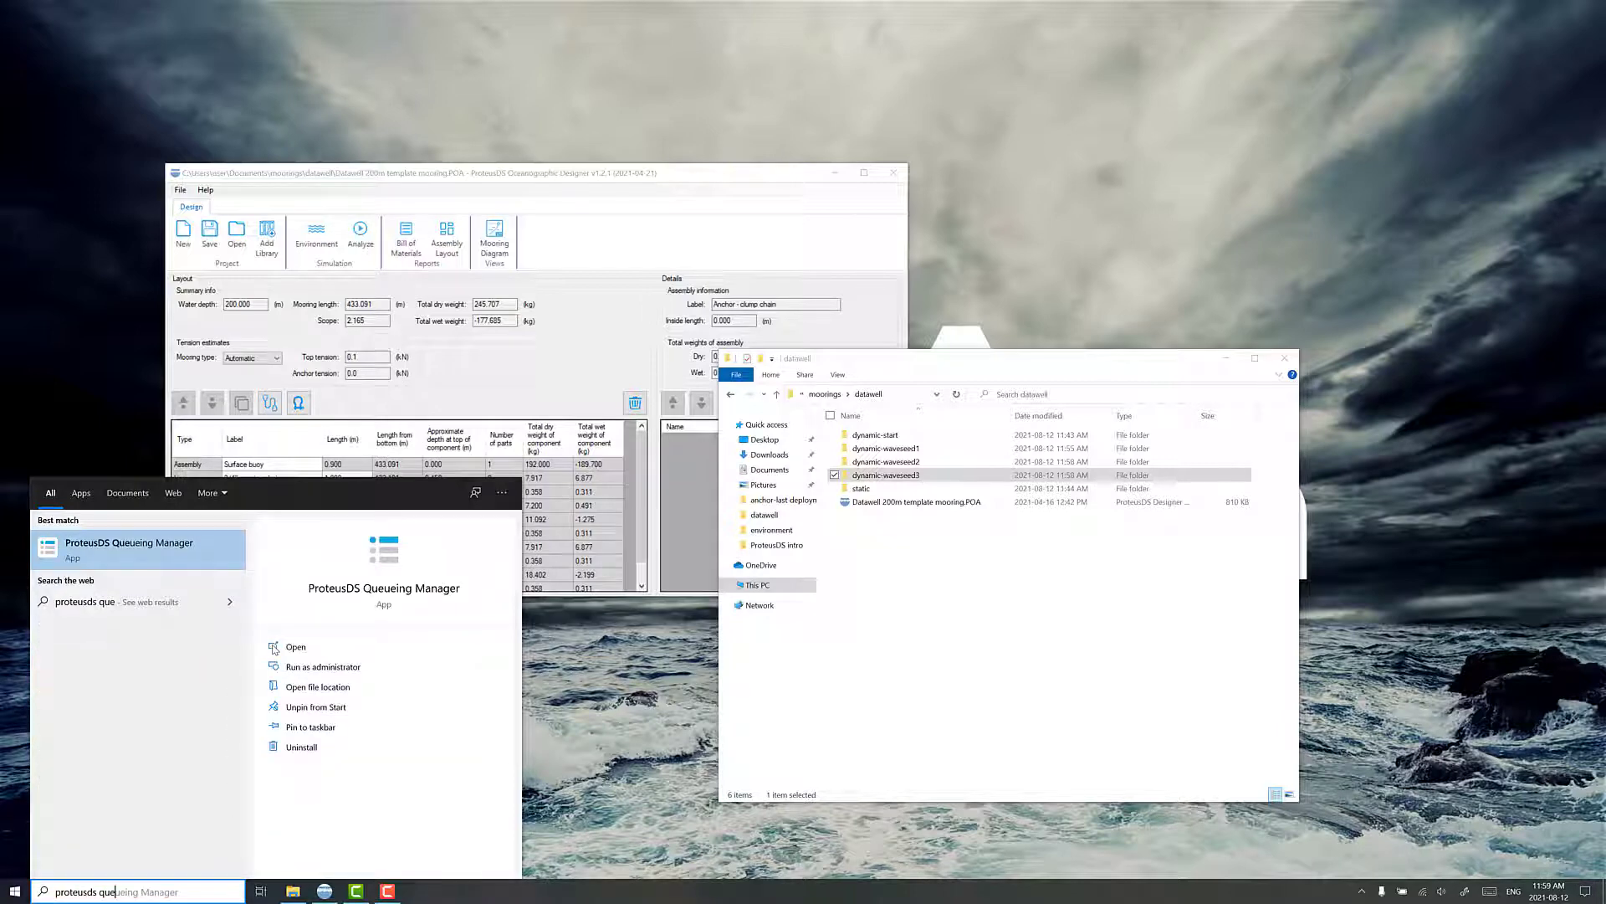
pyautogui.click(83, 552)
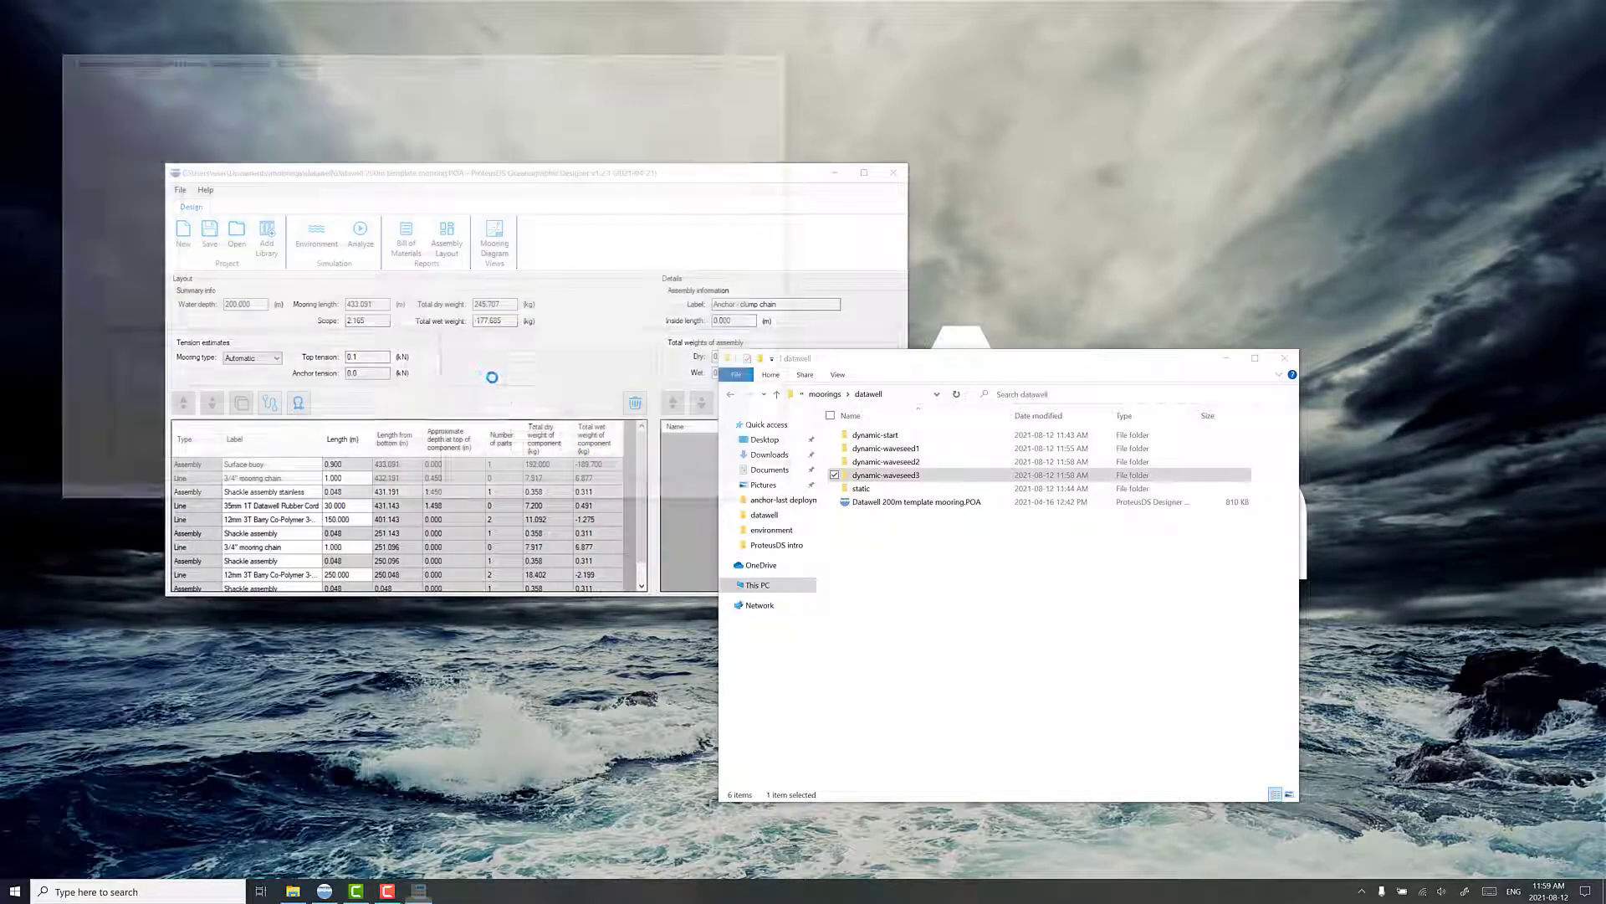
# Add the dynamic-waveseed1, dynamic-waveseed2 and dynamic-waveseed3 folders from datawell to the simulation queue
pyautogui.moveTo(438, 61); pyautogui.dragTo(477, 229)
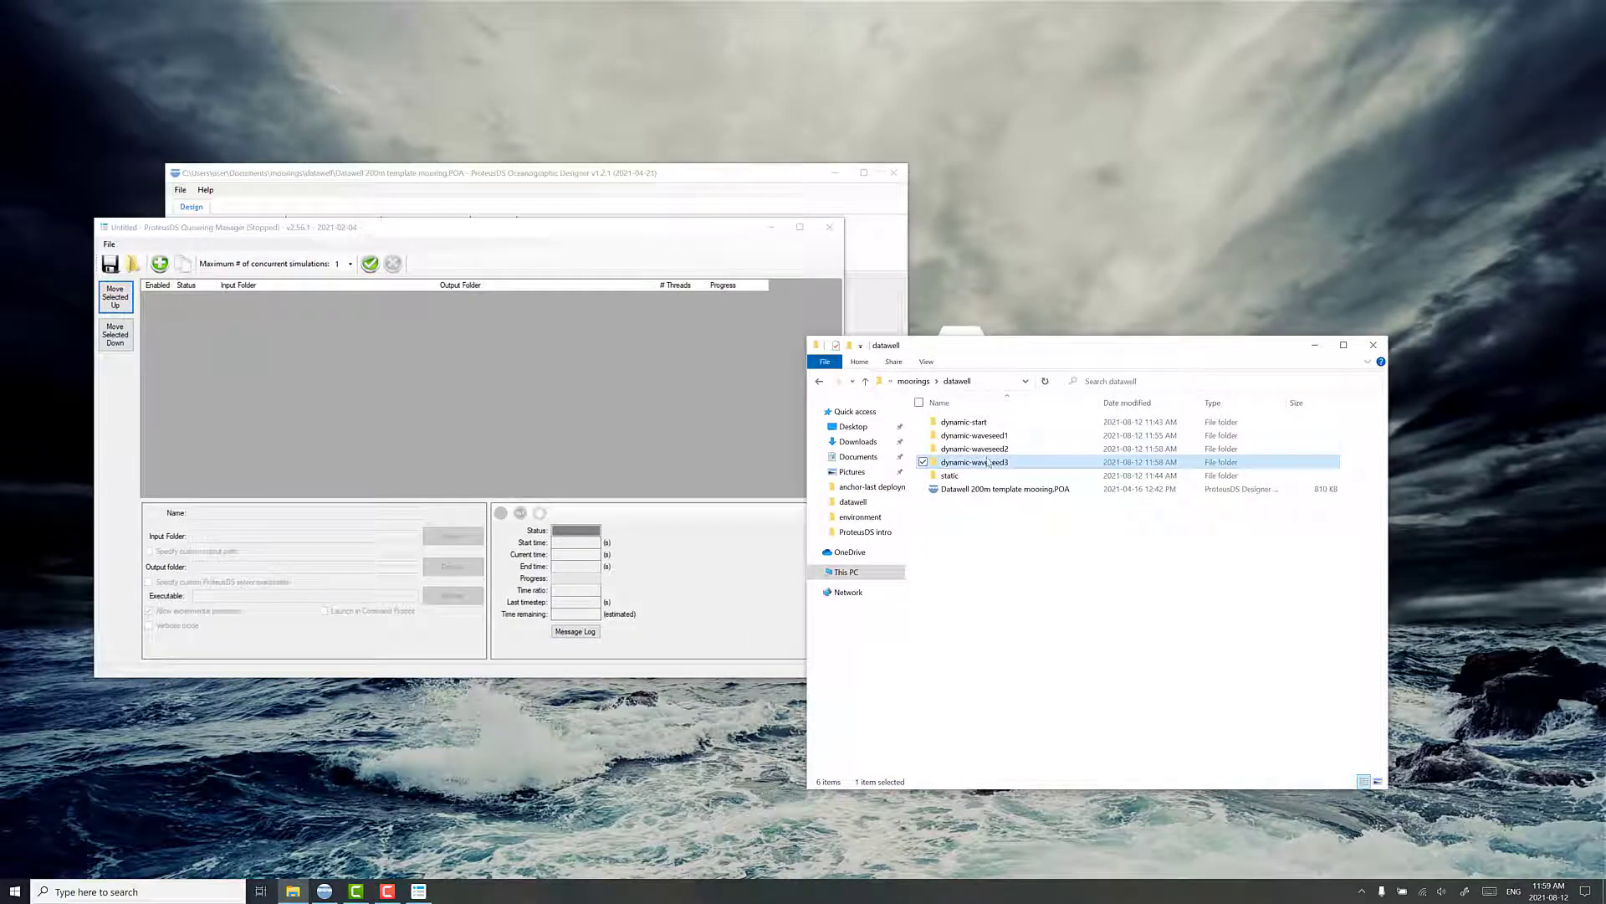
pyautogui.keyDown('shift'); pyautogui.click(975, 436); pyautogui.keyUp('shift')
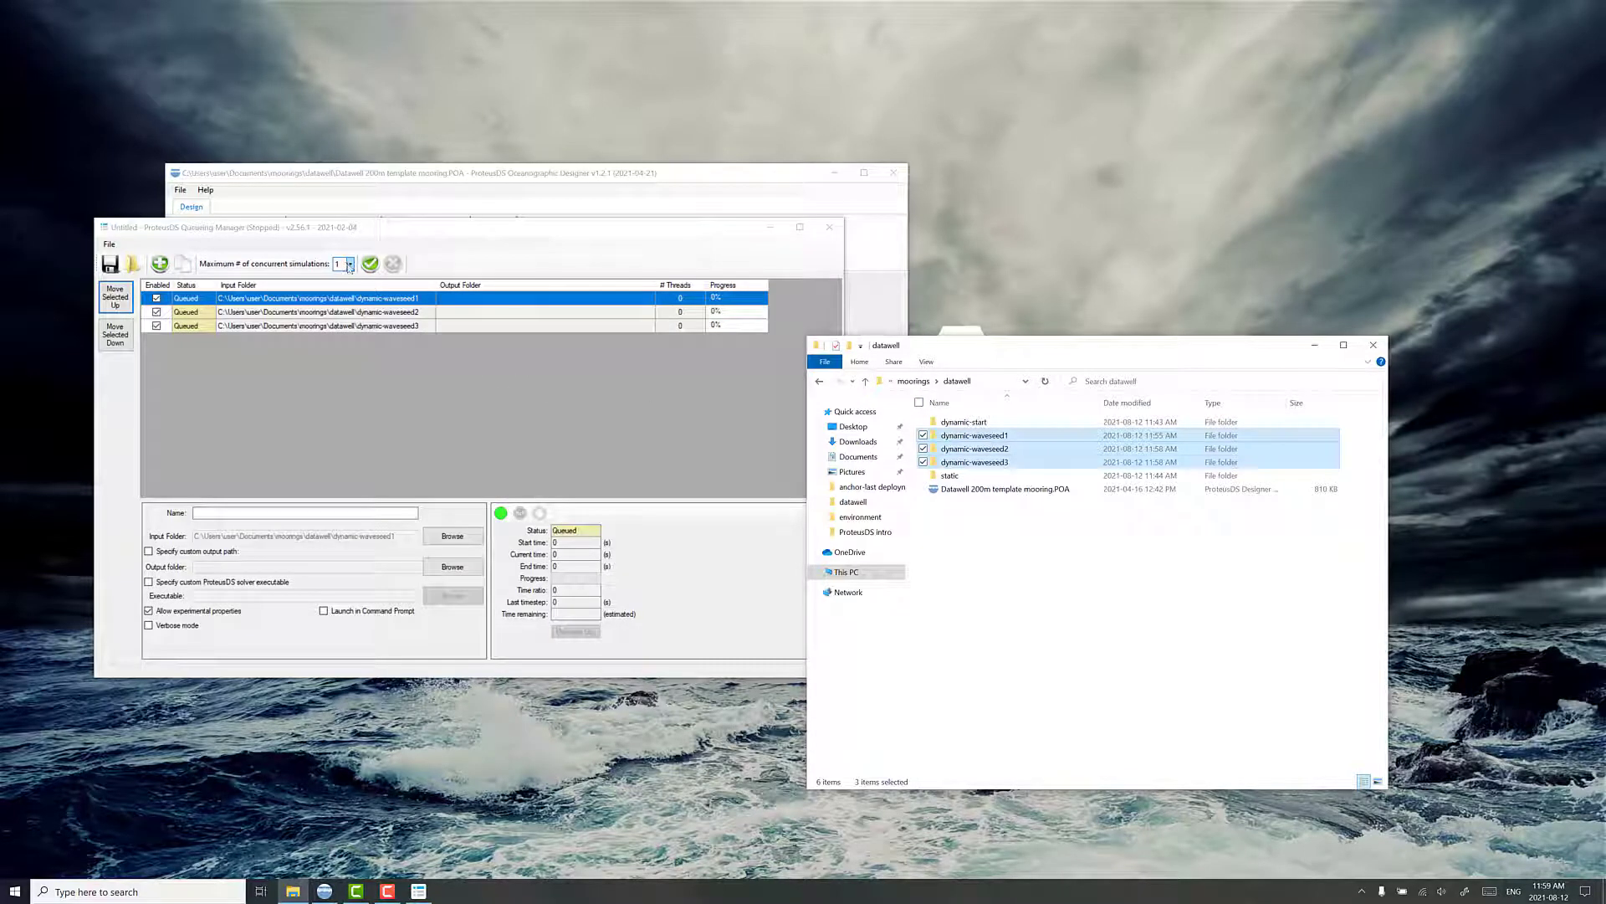
# Set the maximum number of concurrent simulations to 2 and start running the queue
pyautogui.click(345, 266)
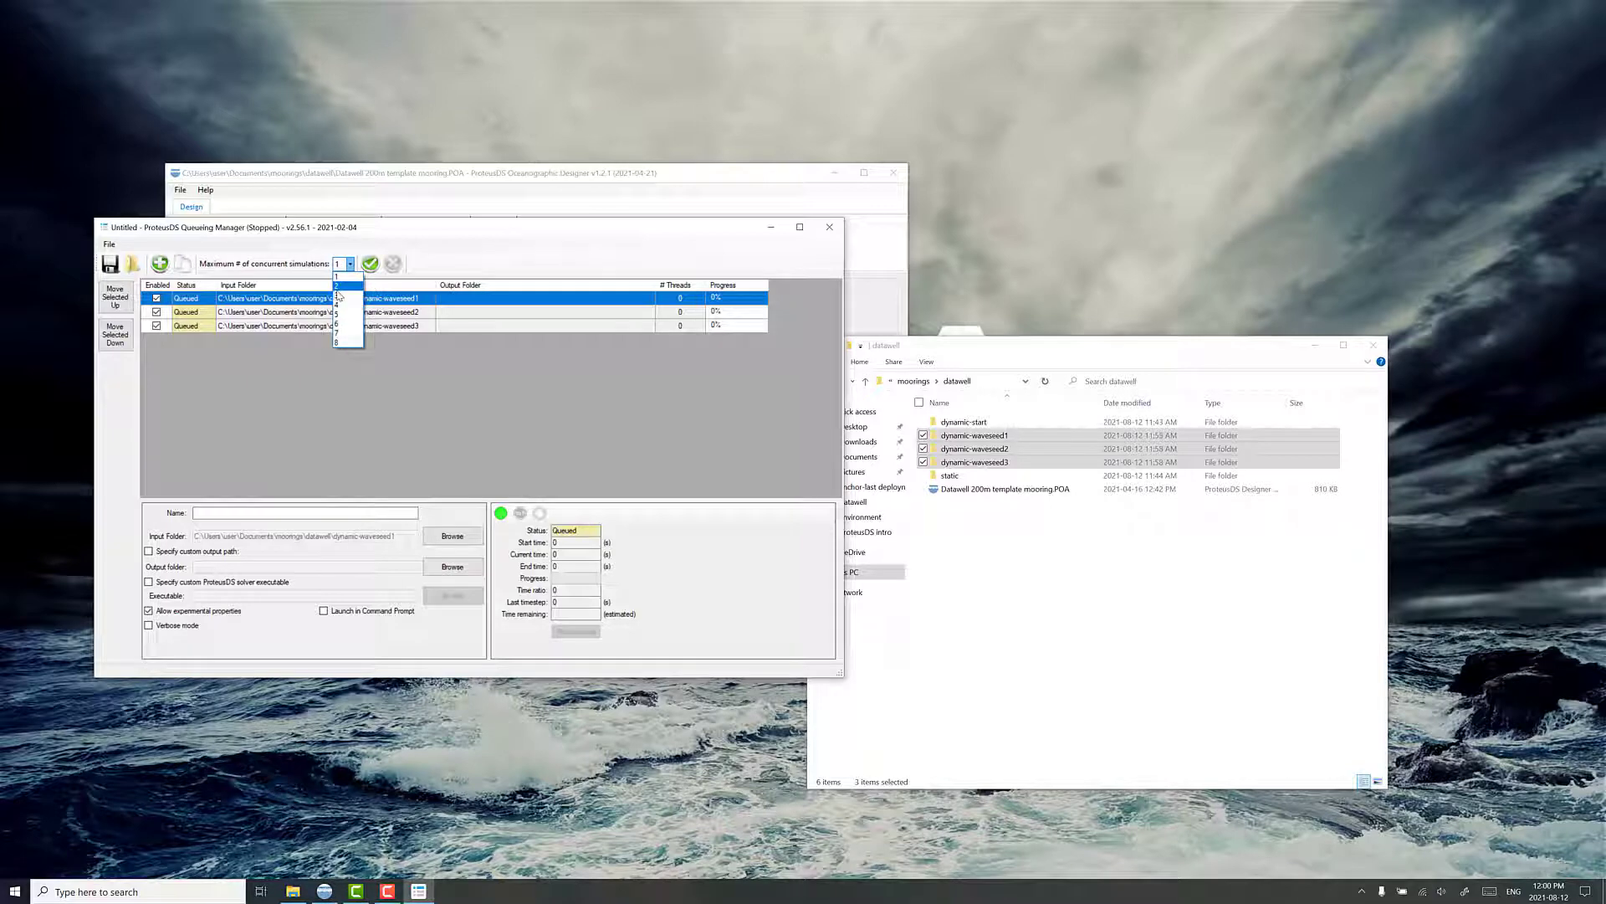
pyautogui.click(341, 288)
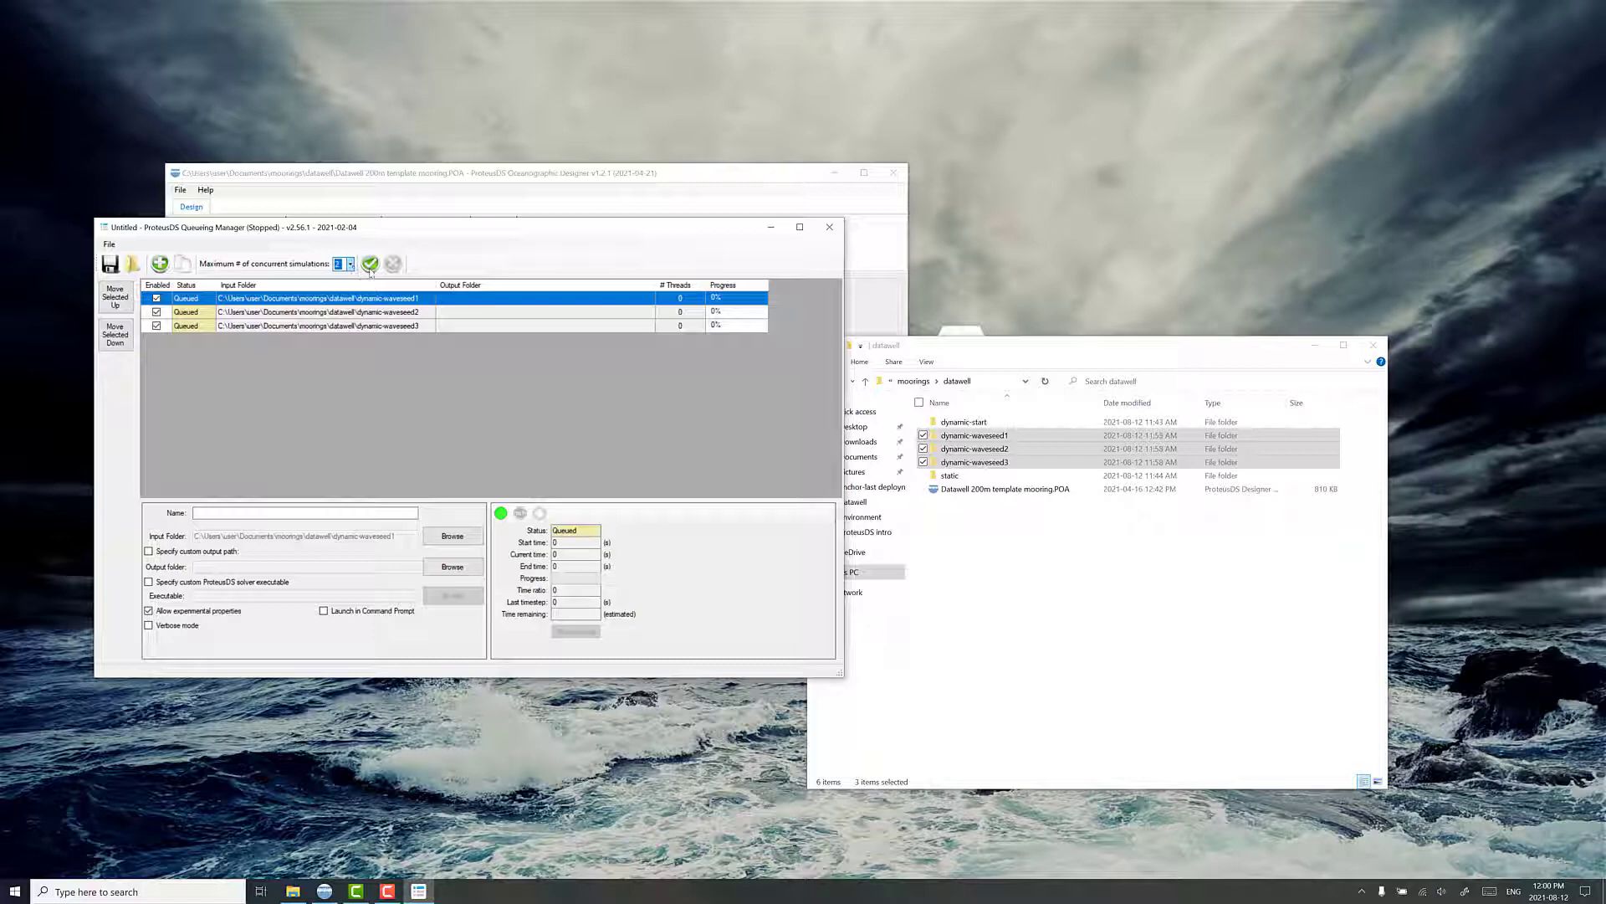
pyautogui.click(371, 264)
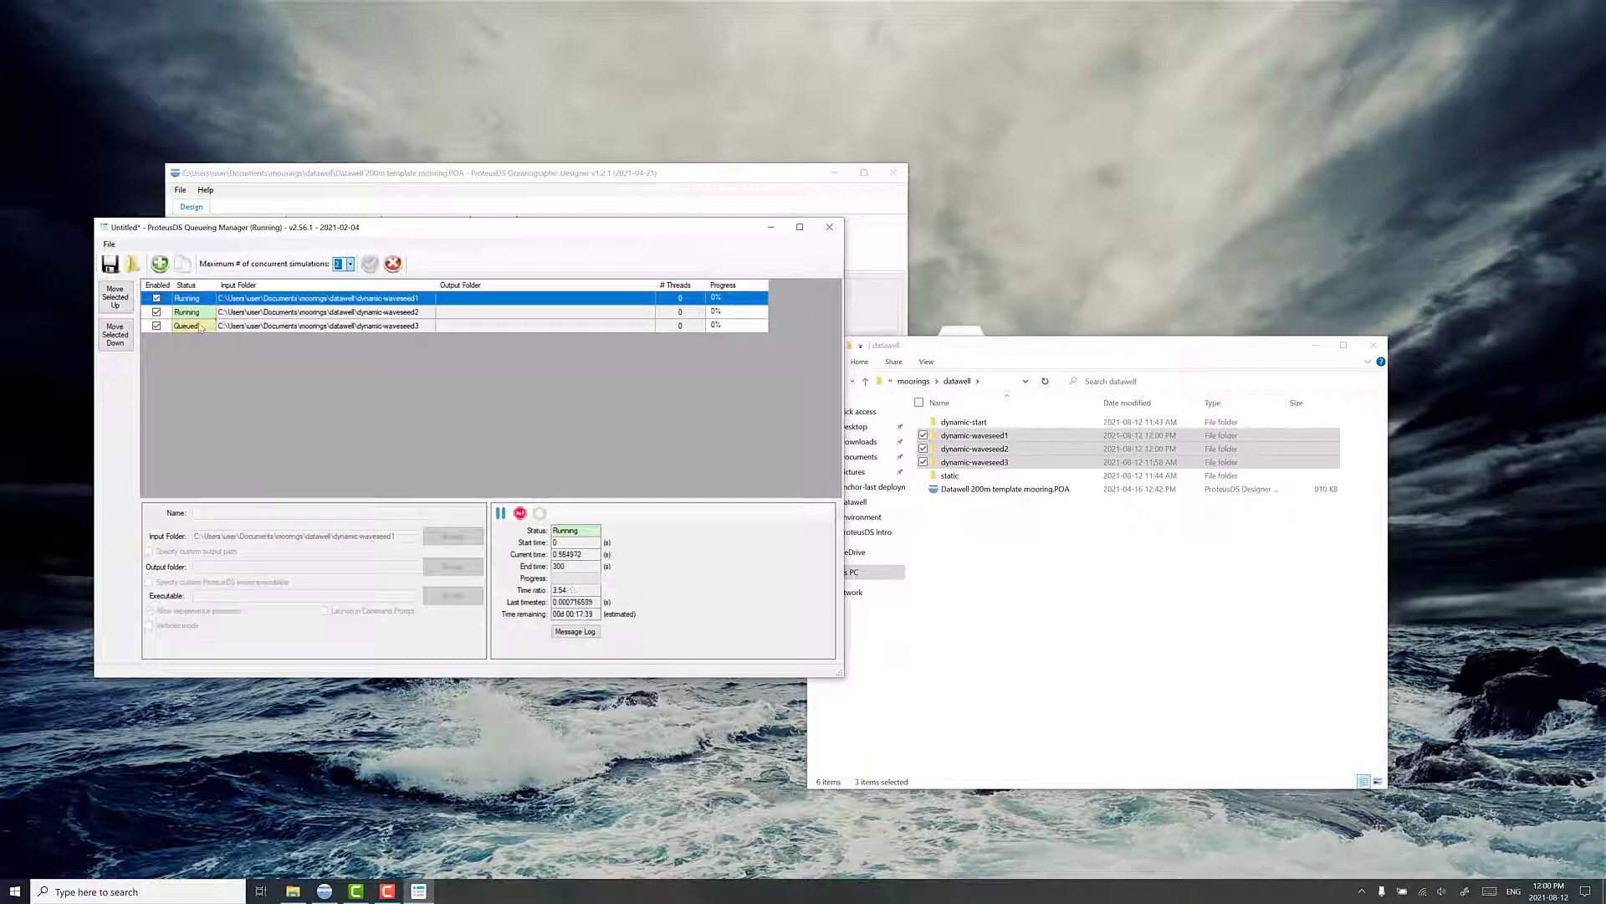
# Check the run status of the dynamic-waveseed2 simulation and move the Queueing Manager window clear of the mooring designer's toolbar
pyautogui.click(235, 328)
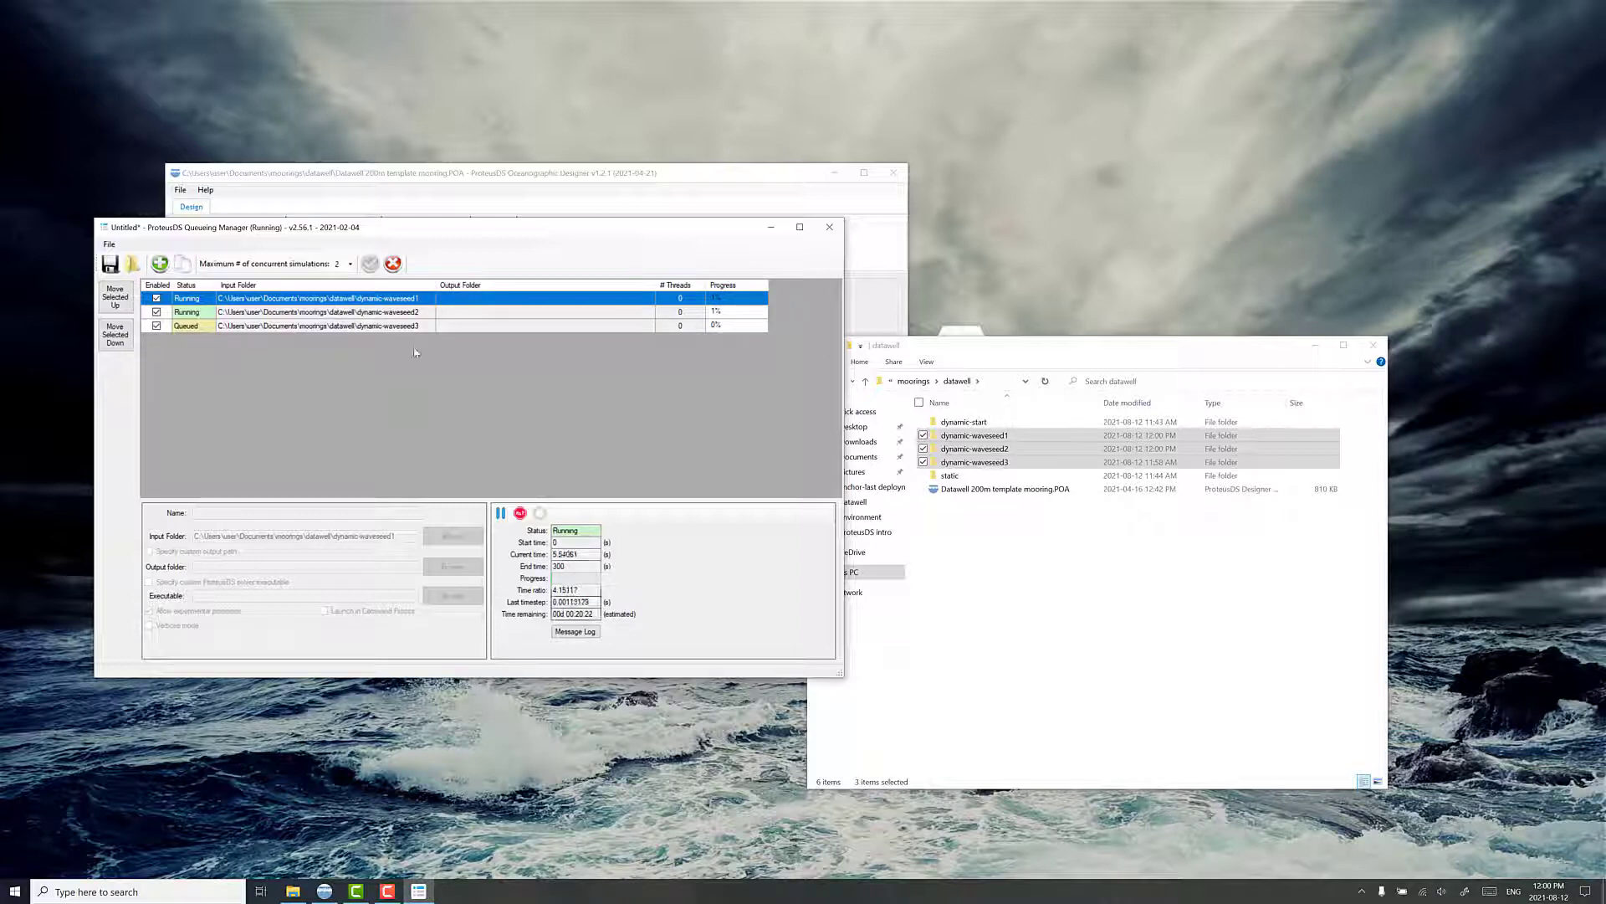
pyautogui.click(360, 314)
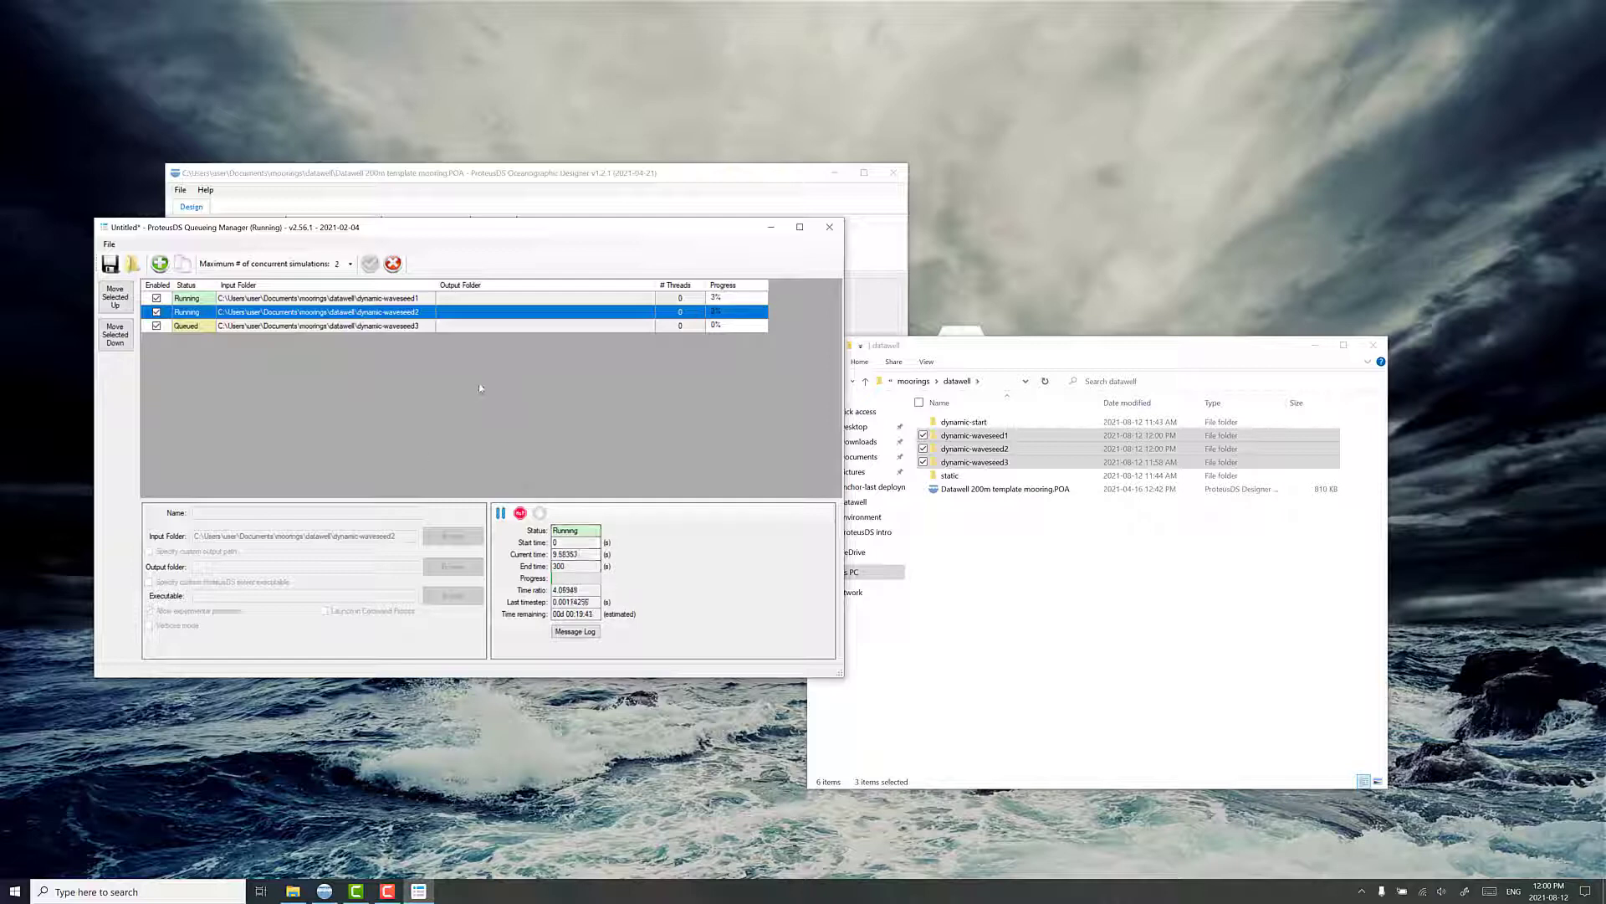
pyautogui.moveTo(494, 228); pyautogui.dragTo(584, 353)
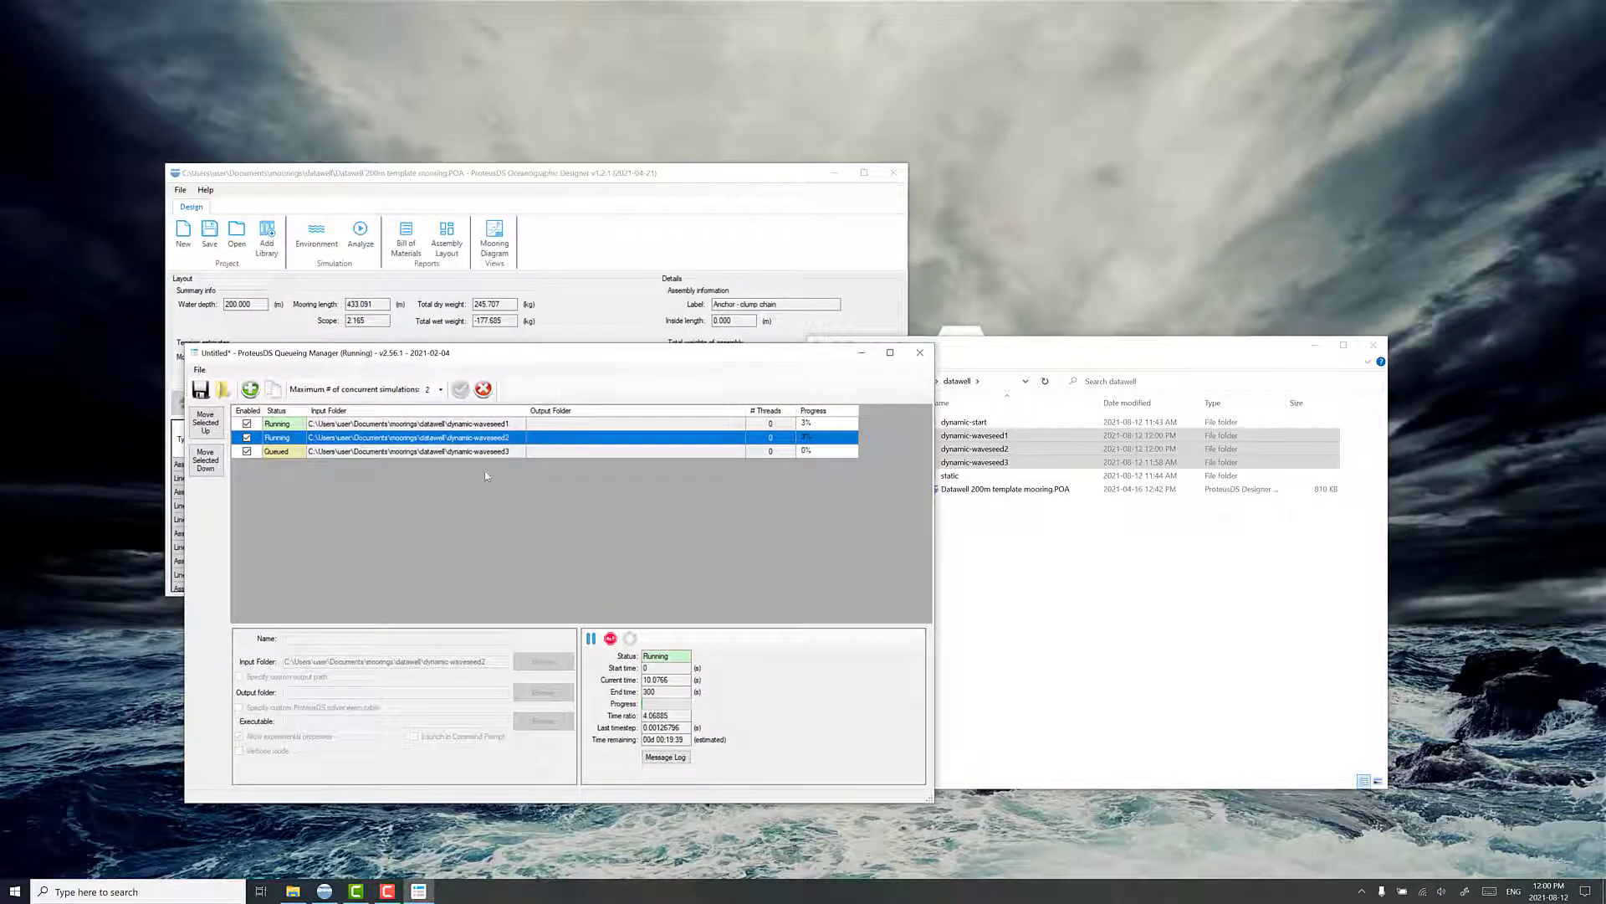